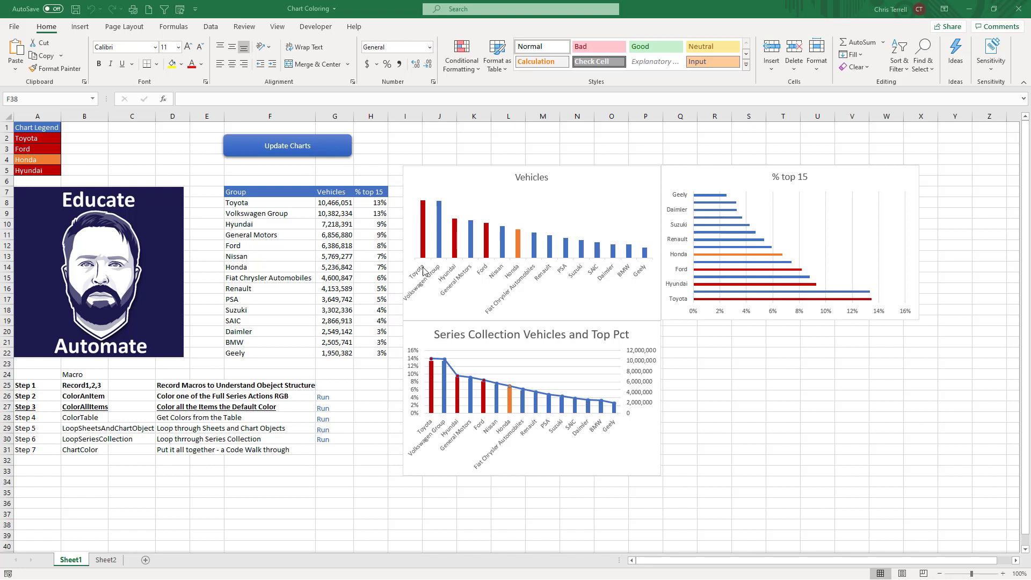
# Select legend cell A1, then switch to the Visual Basic Editor with Alt+F11.
pyautogui.click(32, 125)
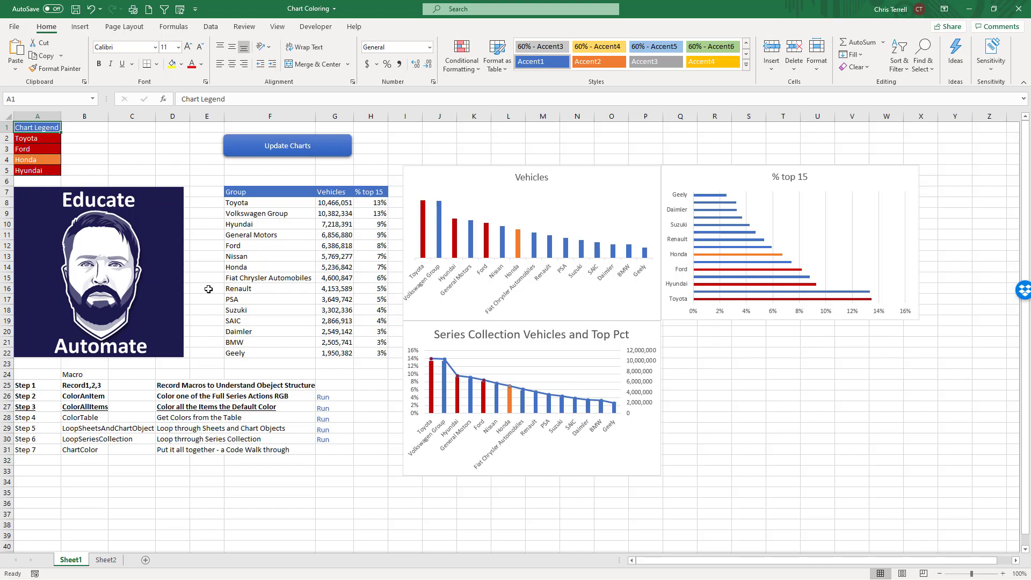
pyautogui.hotkey('alt', 'F11')
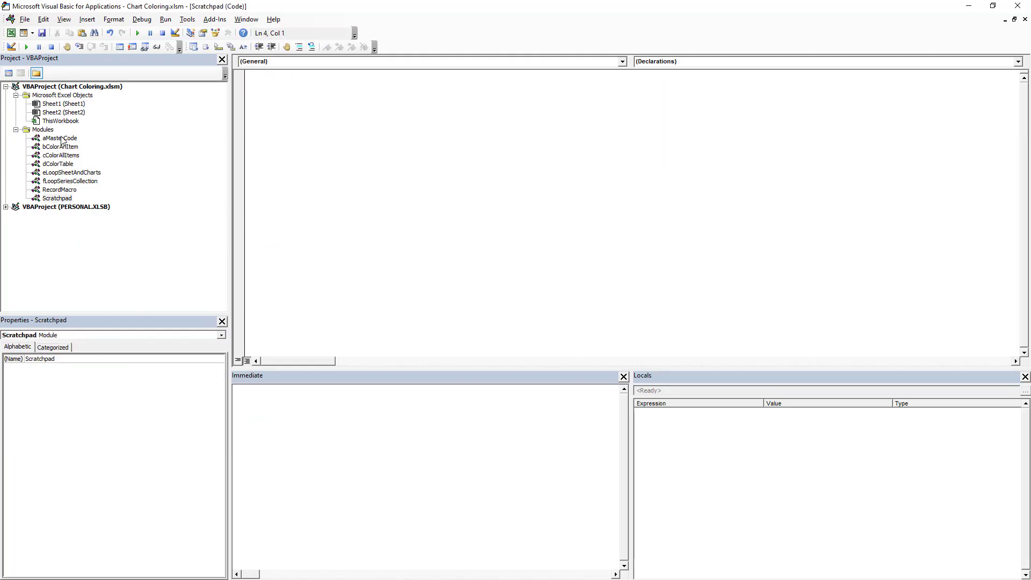
# Start Sub scratchColorAll in the Scratchpad module and declare Dim chrt As Chart.
pyautogui.click(277, 87)
pyautogui.write('Sub scra')
pyautogui.write('tch')
pyautogui.write('Color')
pyautogui.write('All')
pyautogui.press('Return')
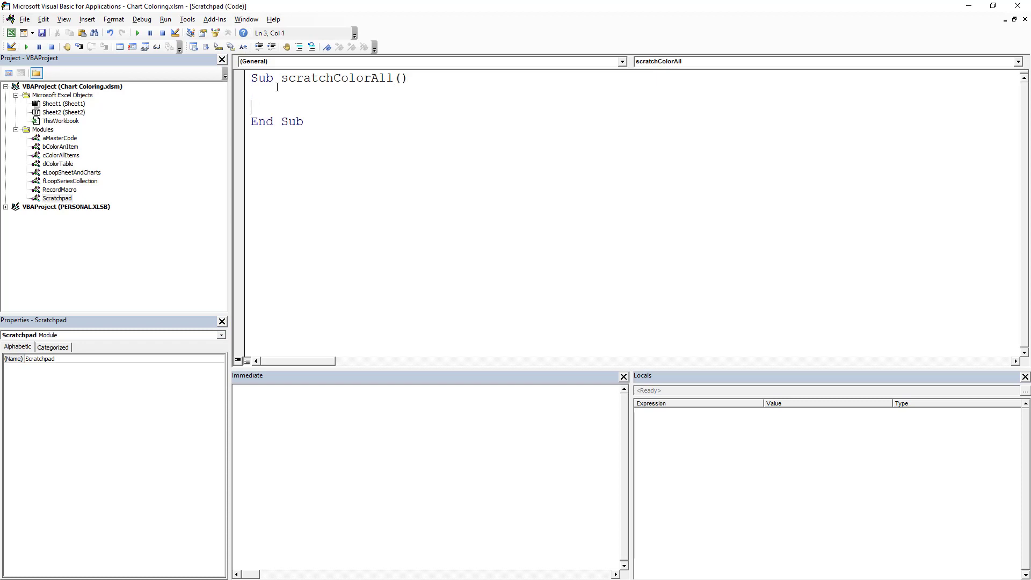
pyautogui.press('Return')
pyautogui.write('s')
pyautogui.press('BackSpace')
pyautogui.write('dim')
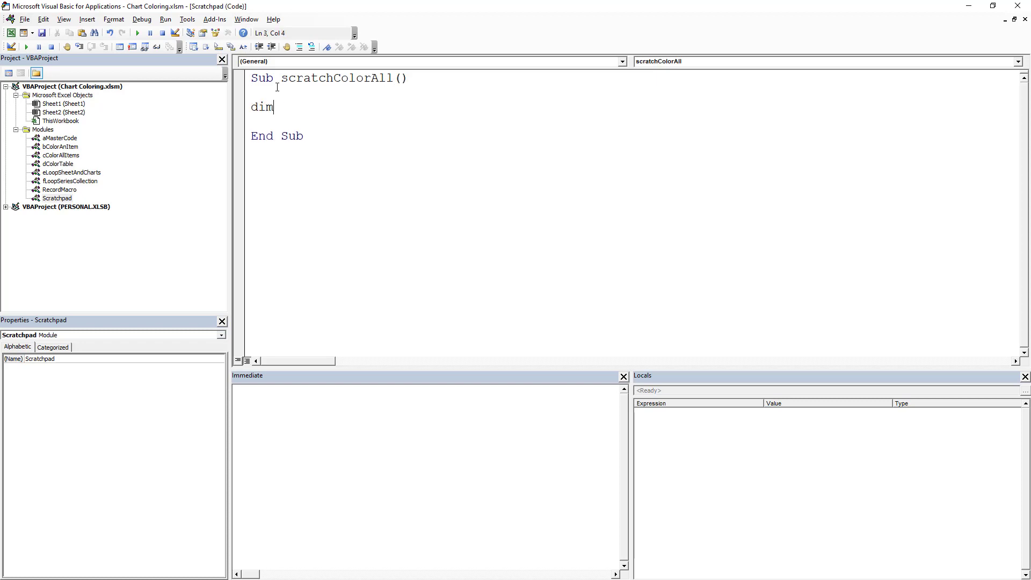
pyautogui.write(' chrt ')
pyautogui.write('as cr')
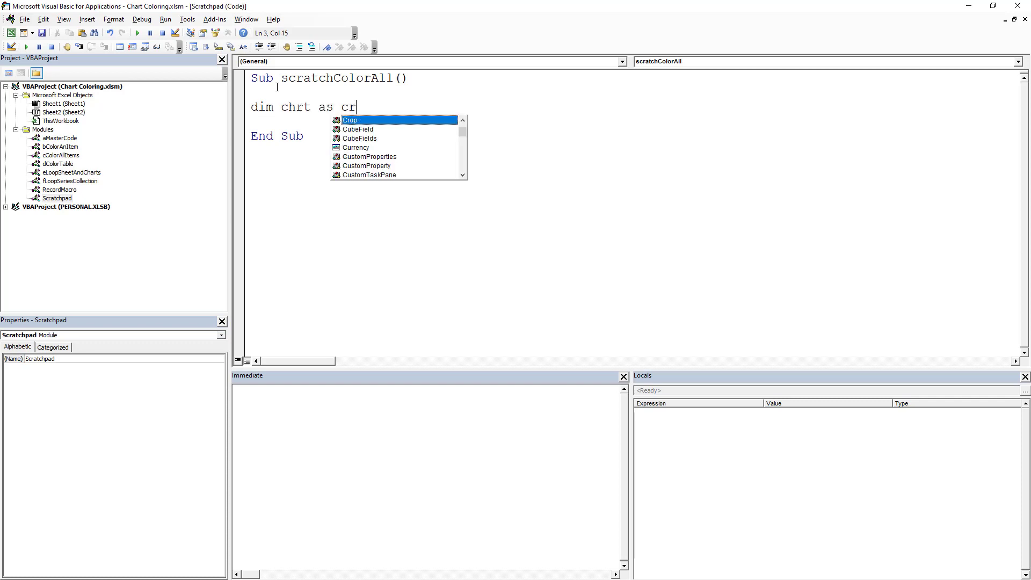
pyautogui.press('BackSpace')
pyautogui.write('hart')
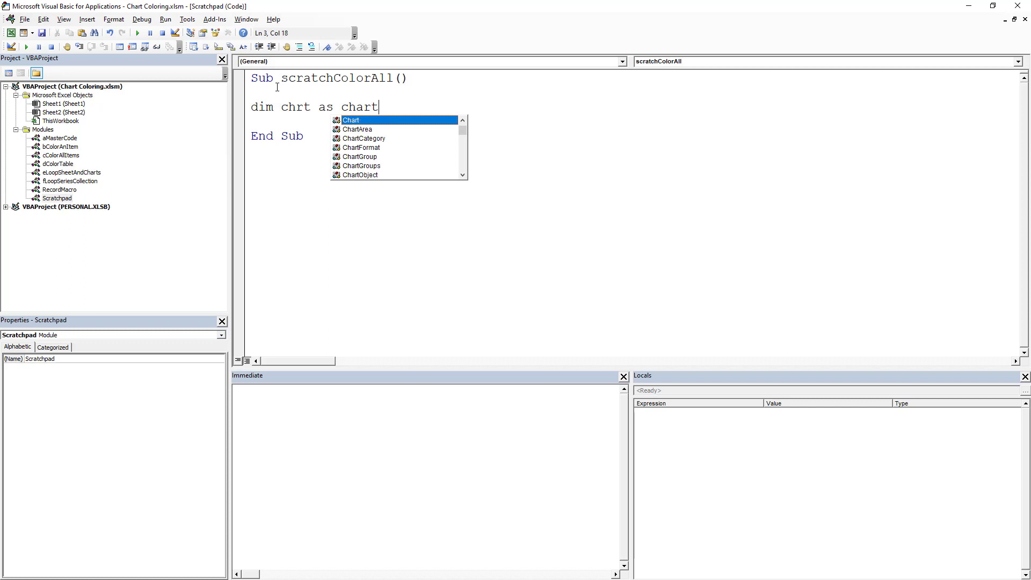
pyautogui.press('Return')
# Add Set chrt = Sheet1.ChartObjects(1).Chart.
pyautogui.write('se')
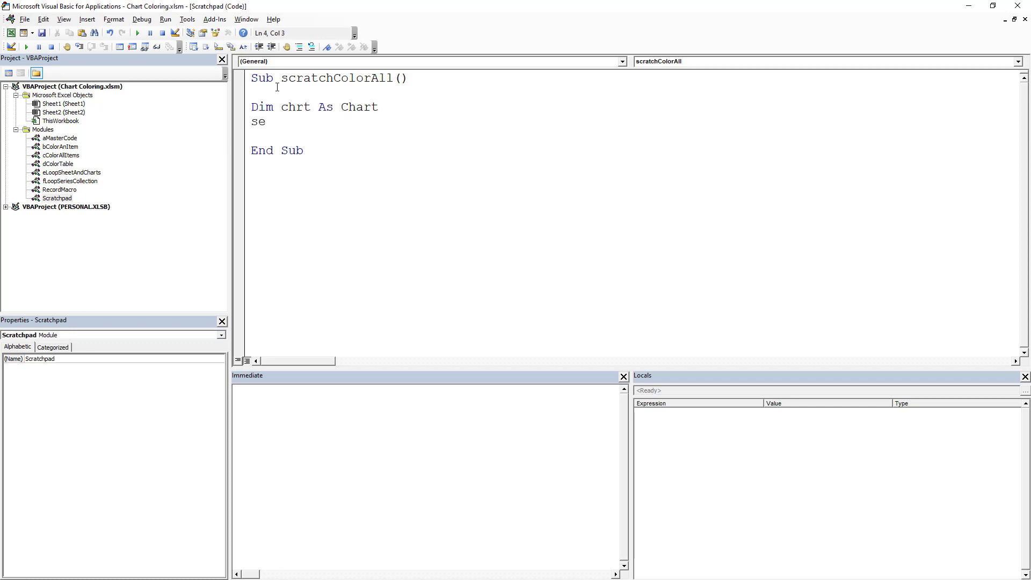
pyautogui.write('t chrt = ')
pyautogui.write('sheet')
pyautogui.write('1.ce')
pyautogui.press('BackSpace')
pyautogui.write('h')
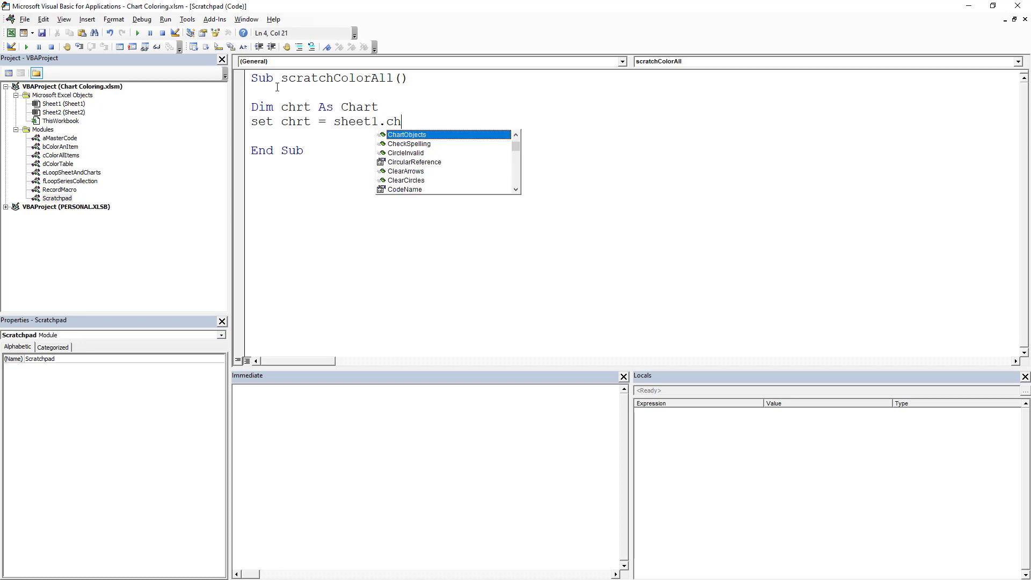
pyautogui.write('ar')
pyautogui.press('Tab')
pyautogui.write('(1')
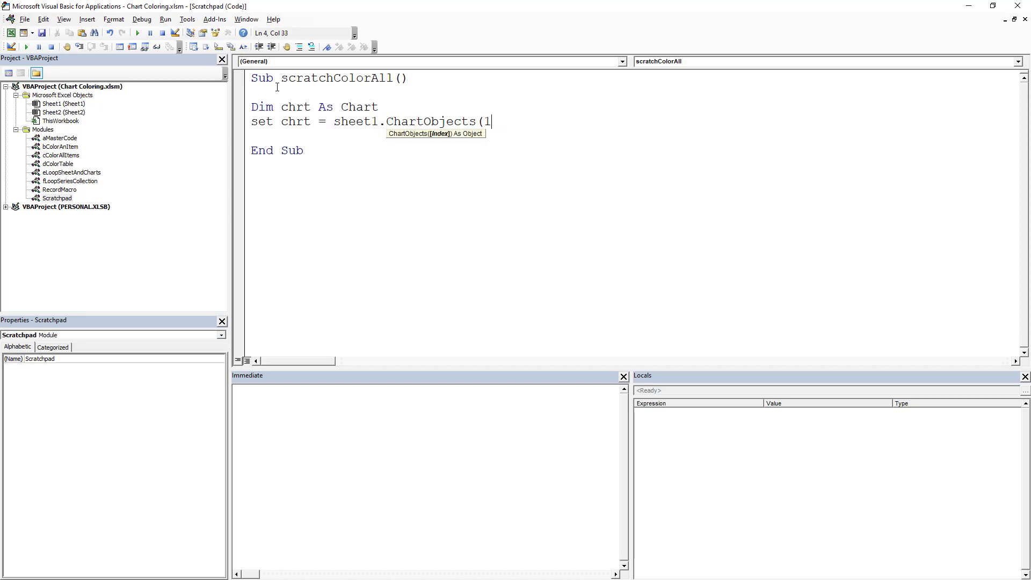
pyautogui.write('),c')
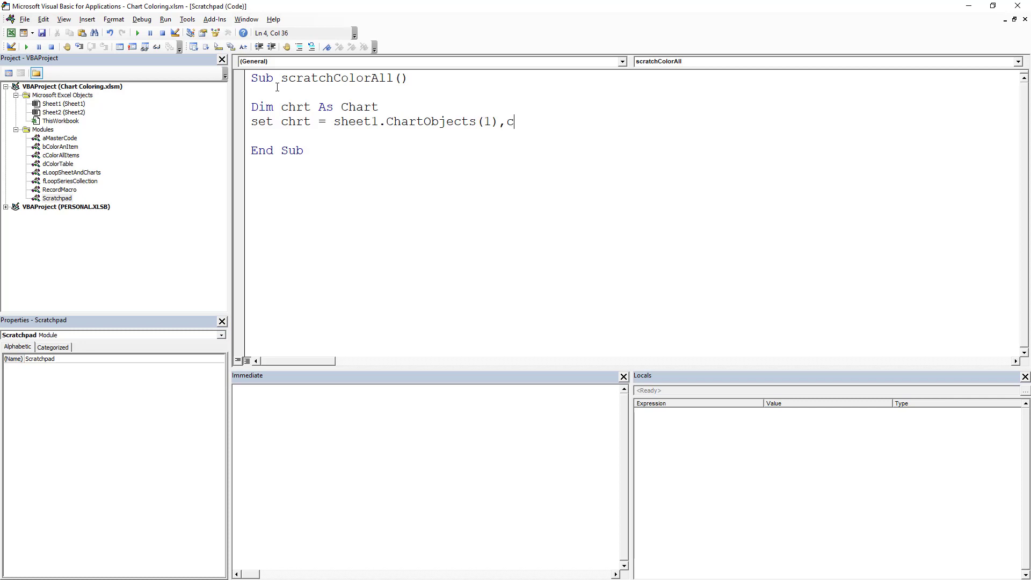
pyautogui.write('har')
pyautogui.press('BackSpace')
pyautogui.press('BackSpace')
pyautogui.press('BackSpace')
pyautogui.press('BackSpace')
pyautogui.press('BackSpace')
pyautogui.write('cha')
pyautogui.press('BackSpace')
pyautogui.write('art')
pyautogui.press('Down')
pyautogui.press('Return')
# Begin a new line reading clr = Sheet1.Cells(1,1).Interior... above End Sub.
pyautogui.press('Up')
pyautogui.press('Up')
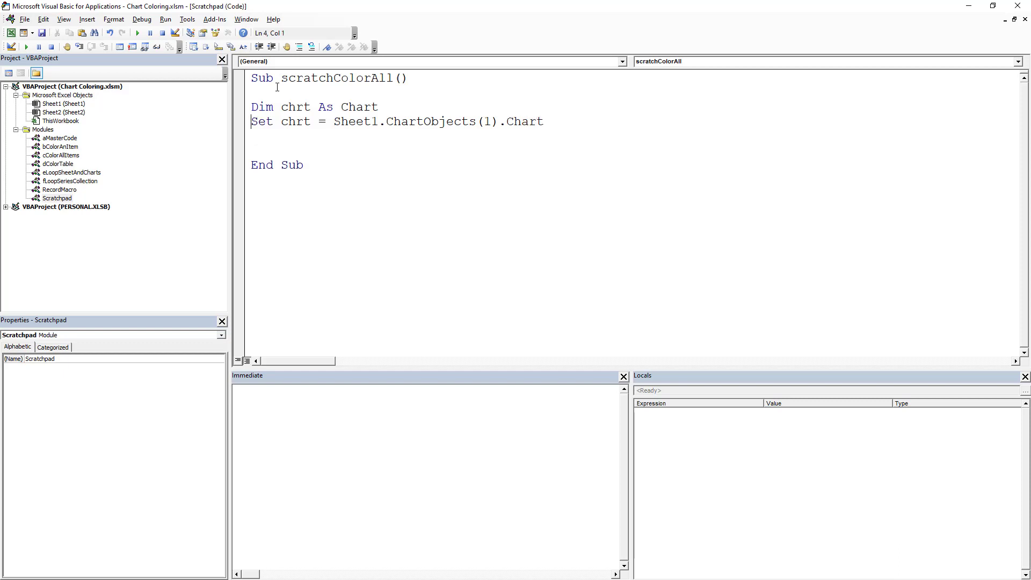
pyautogui.press('Return')
pyautogui.write('c')
pyautogui.press('BackSpace')
pyautogui.write('cl')
pyautogui.press('BackSpace')
pyautogui.write('l')
pyautogui.press('BackSpace')
pyautogui.write('r ')
pyautogui.write('= shee')
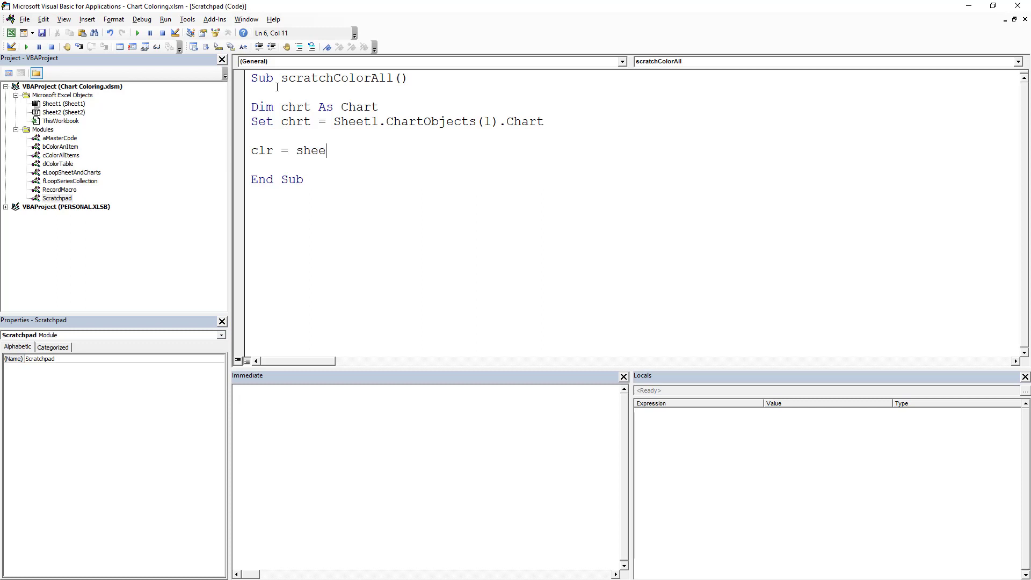
pyautogui.write('t1.cells')
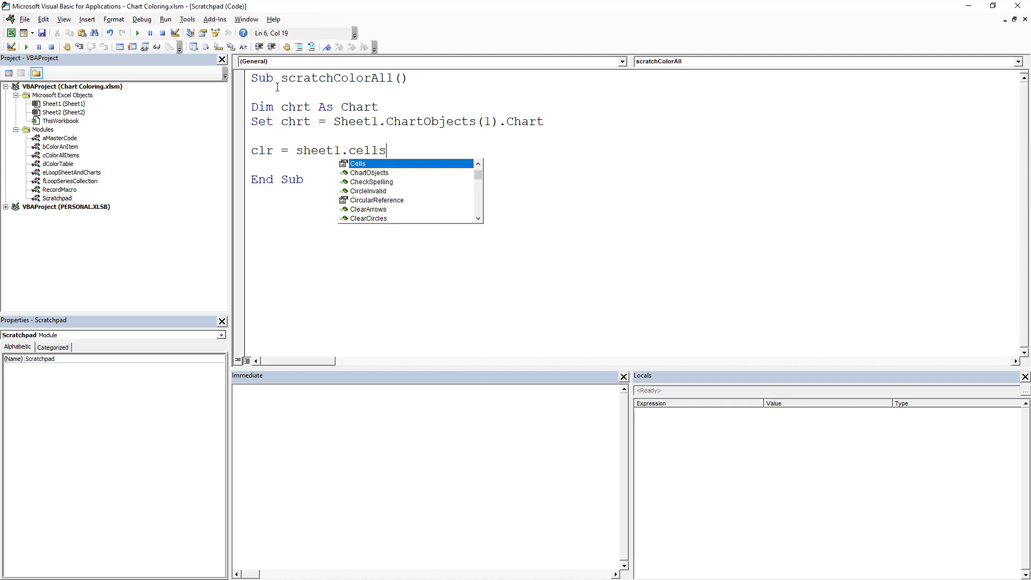
pyautogui.write('(1,1).')
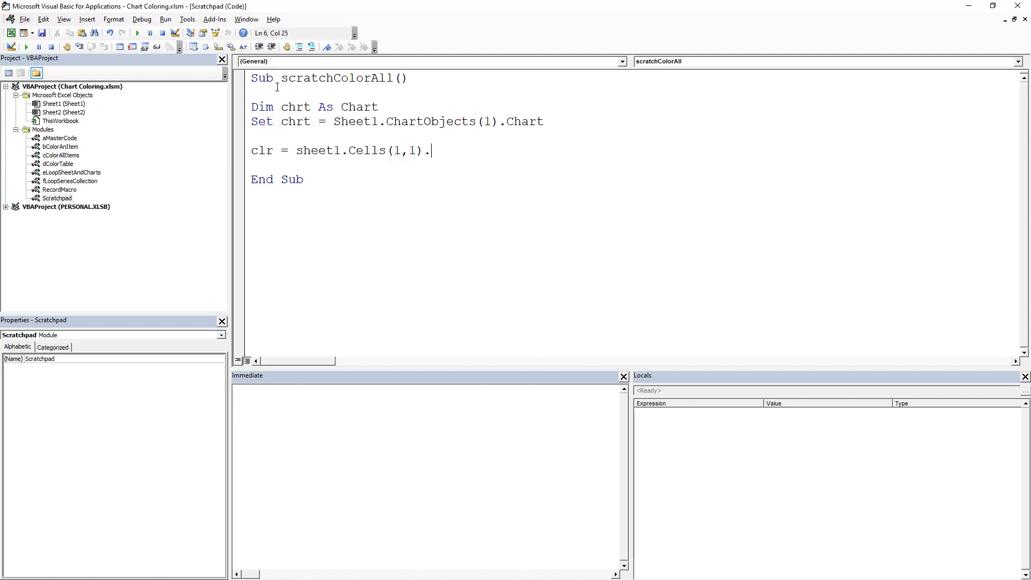
pyautogui.write('interi')
pyautogui.write('orco')
# Complete the line as clr = Sheet1.Cells(1, 1).Interior.Color and select that expression.
pyautogui.press('BackSpace')
pyautogui.press('BackSpace')
pyautogui.write('.co')
pyautogui.write('lor')
pyautogui.hotkey('ctrl', 'shift', 'Left')
pyautogui.hotkey('ctrl', 'shift', 'Left')
pyautogui.hotkey('ctrl', 'shift', 'Left')
pyautogui.hotkey('ctrl', 'shift', 'Left')
pyautogui.hotkey('ctrl', 'shift', 'Left')
pyautogui.hotkey('ctrl', 'shift', 'Left')
pyautogui.hotkey('ctrl', 'shift', 'Left')
pyautogui.hotkey('ctrl', 'shift', 'Left')
pyautogui.hotkey('ctrl', 'shift', 'Left')
pyautogui.hotkey('ctrl', 'c')
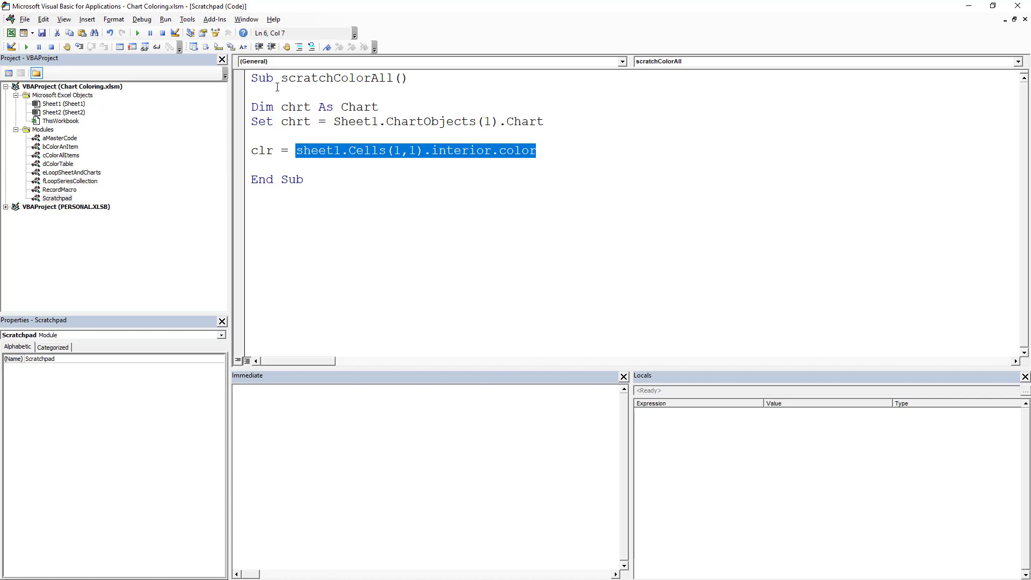
# Evaluate ?Sheet1.Cells(1, 1).Interior.Color in the Immediate window, which returns 12874308.
pyautogui.click(339, 412)
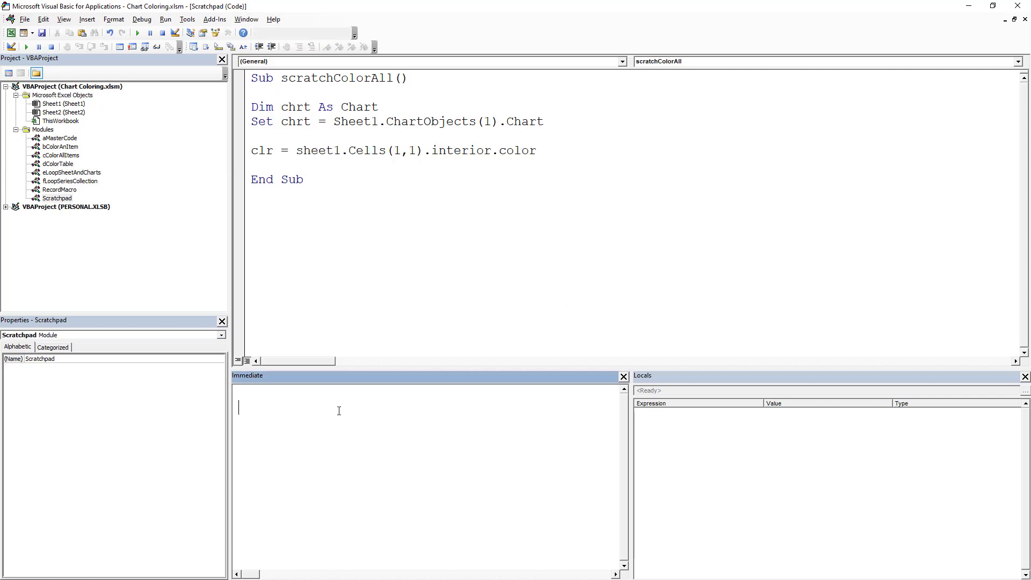
pyautogui.write('?')
pyautogui.hotkey('ctrl', 'v')
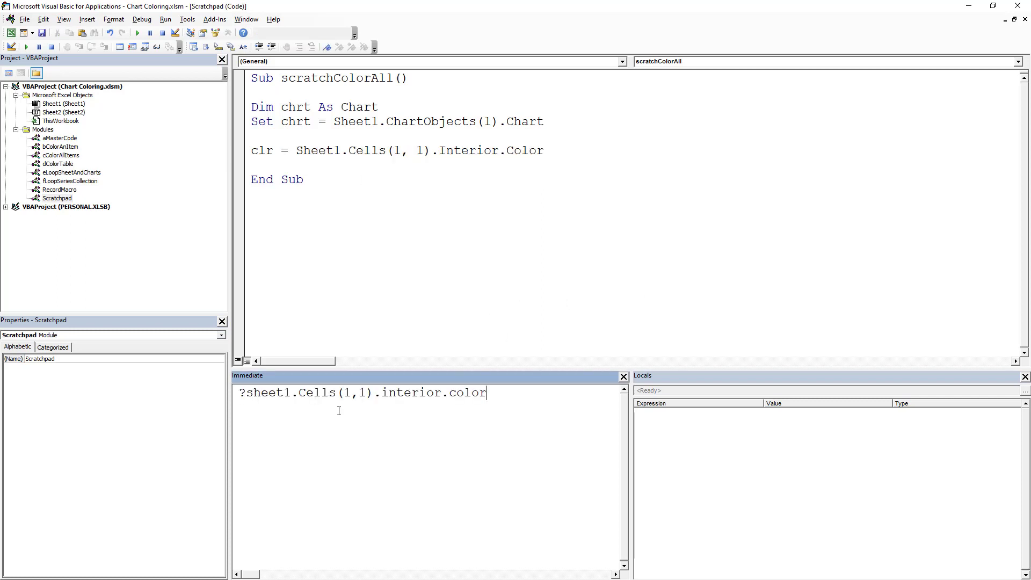
pyautogui.press('Return')
pyautogui.doubleClick(407, 8)
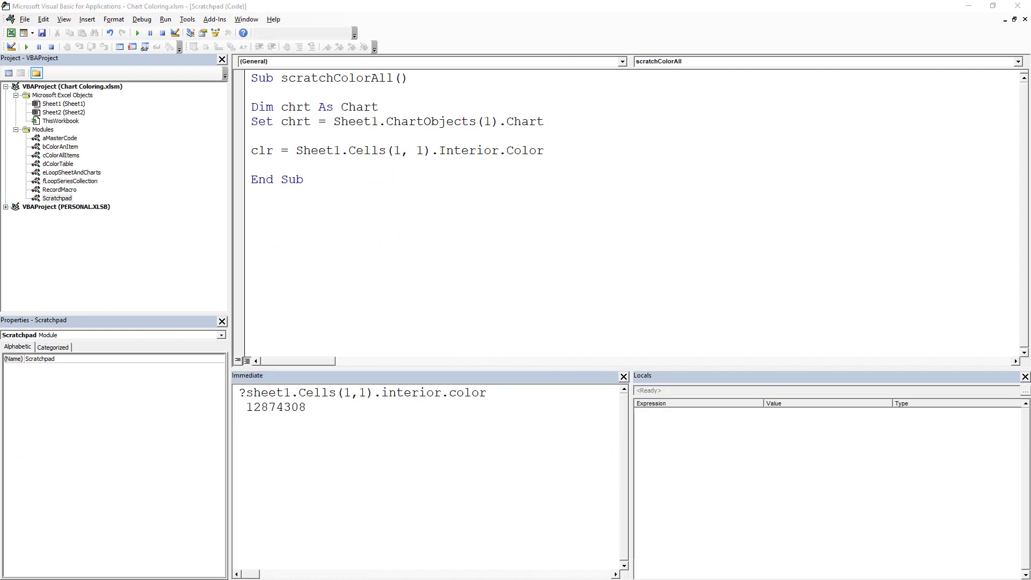
# Paste the r, g and b Mod 256 lines below the clr line.
pyautogui.click(267, 160)
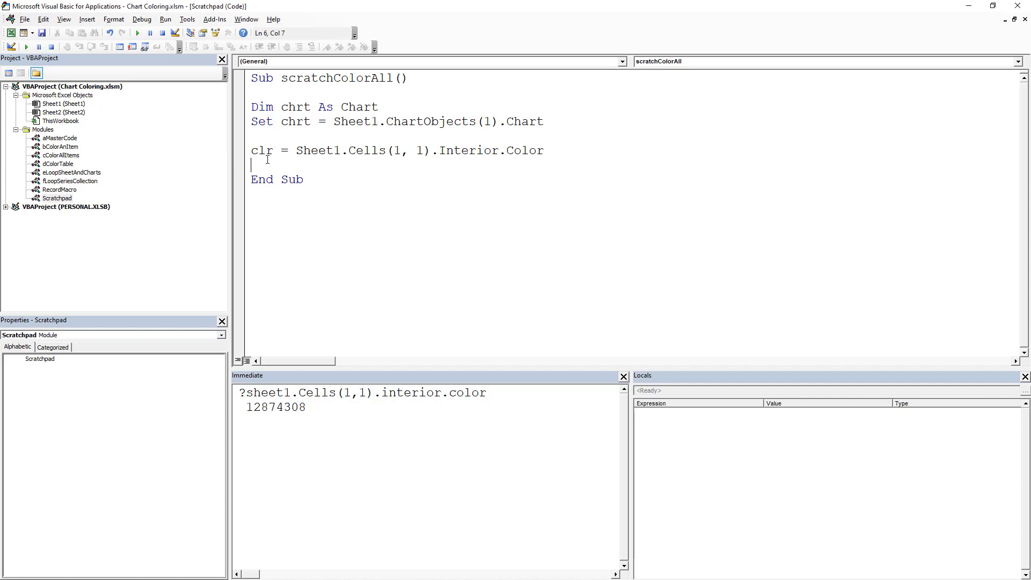
pyautogui.press('Return')
pyautogui.click(267, 160)
pyautogui.write('r = clr Mod 256                 g = clr \\ 256 Mod 256                 b = clr \\ 65536 Mod 256')
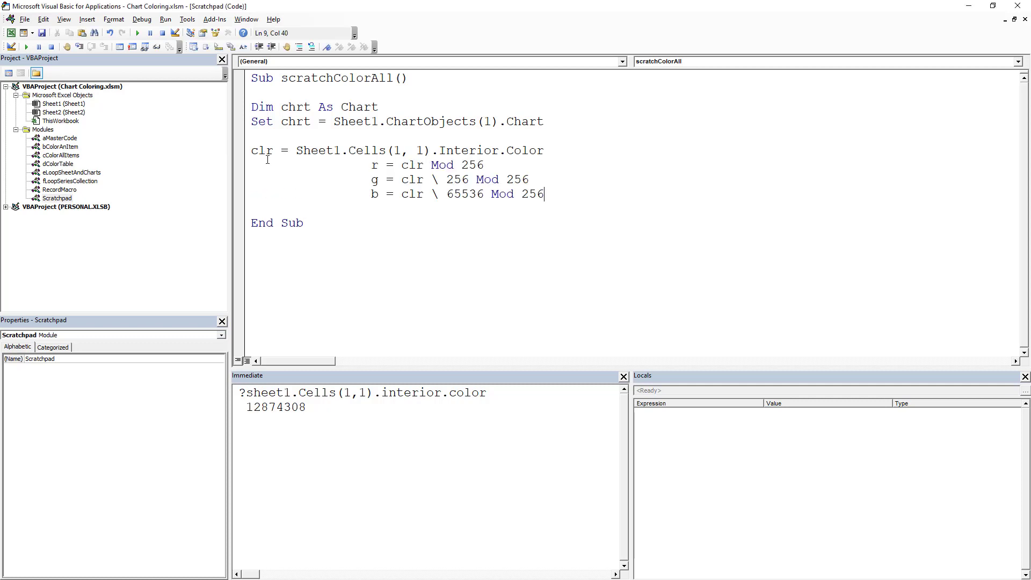
pyautogui.press('Down')
# Add an empty For c = 1 To chrt.SeriesCollection(1).Points.Count ... Next loop with an indented body line.
pyautogui.press('Return')
pyautogui.write('for ')
pyautogui.write('c ')
pyautogui.write('=1 ')
pyautogui.write('to chr')
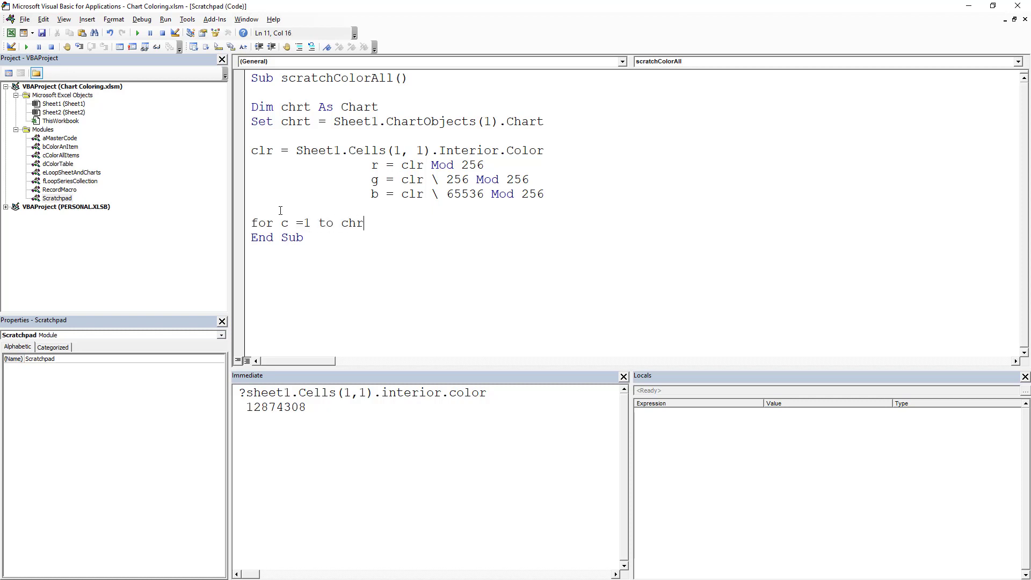
pyautogui.write('t.ser')
pyautogui.press('Tab')
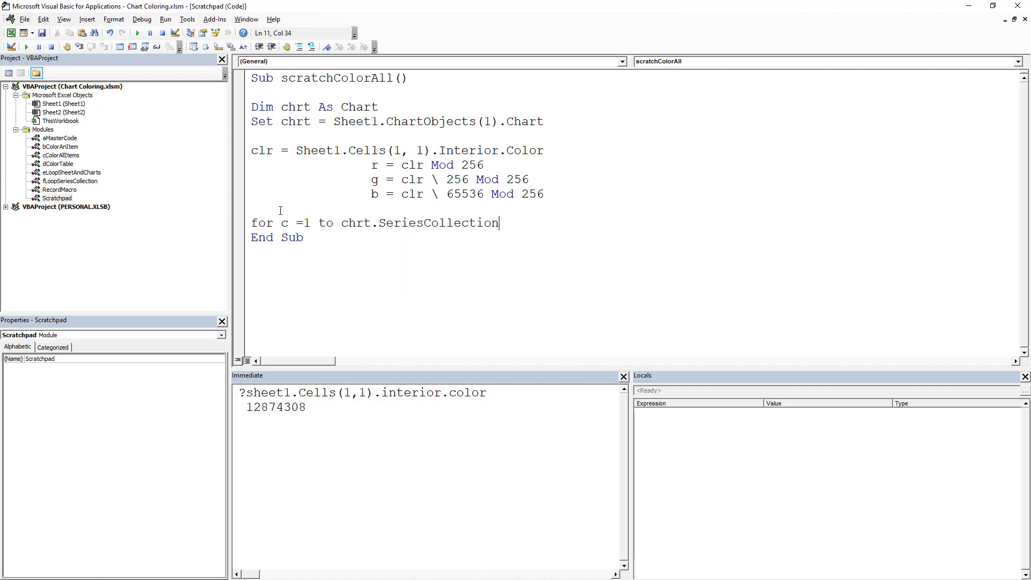
pyautogui.write('(1')
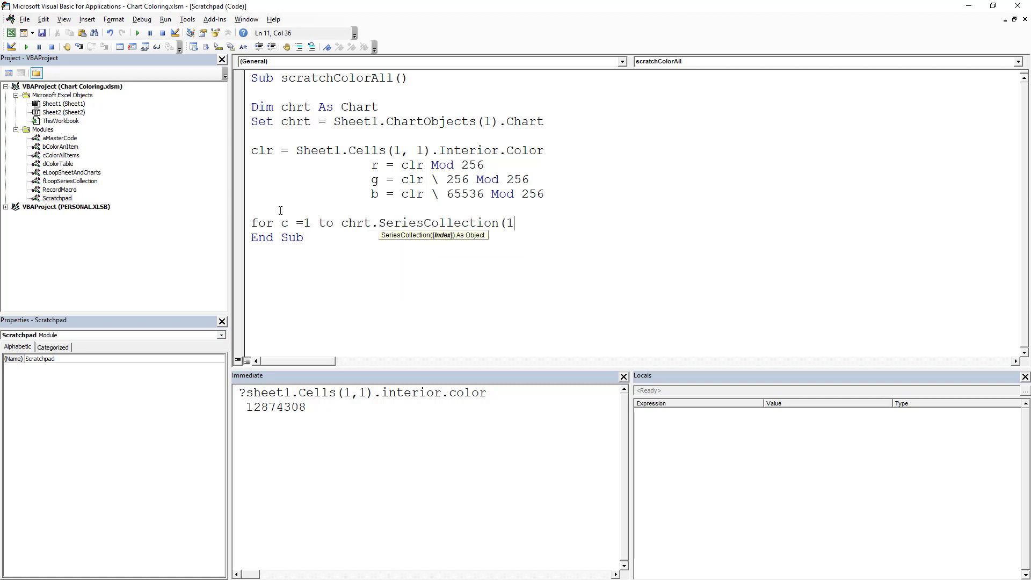
pyautogui.write(').p')
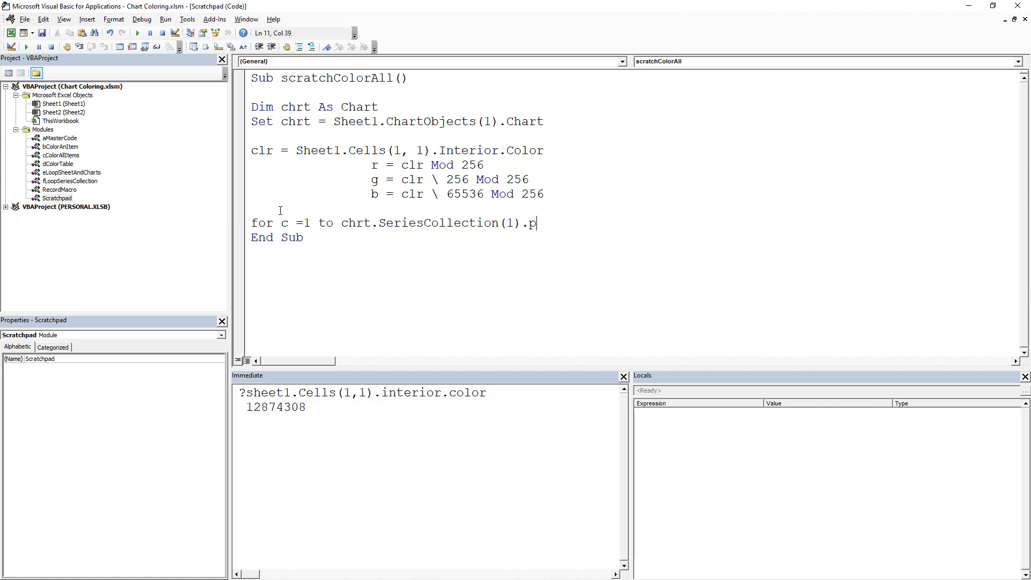
pyautogui.write('oints.')
pyautogui.write('count')
pyautogui.press('Down')
pyautogui.press('Up')
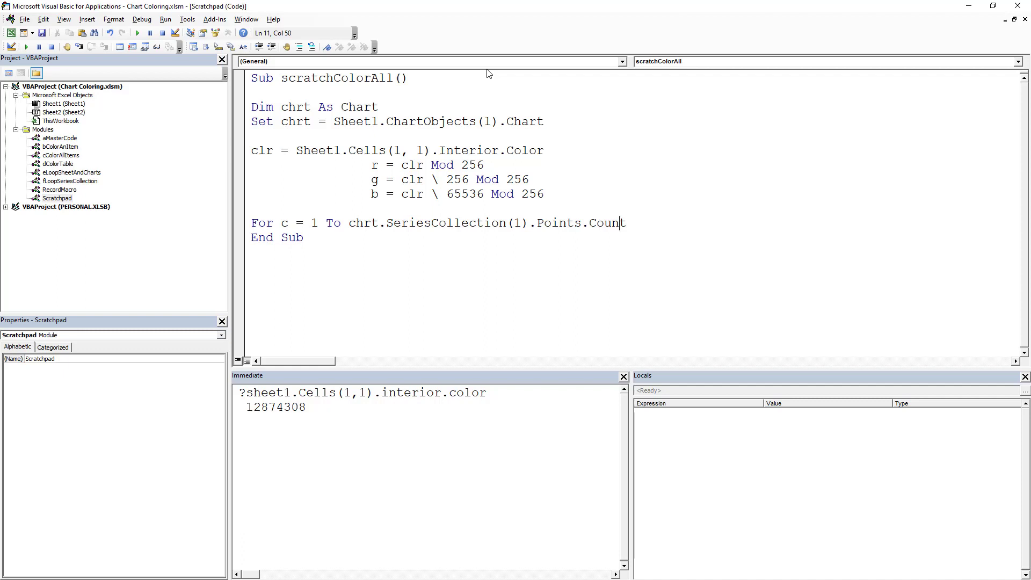
pyautogui.press('Return')
pyautogui.write('next')
pyautogui.press('Up')
pyautogui.press('Return')
pyautogui.press('Up')
pyautogui.press('Tab')
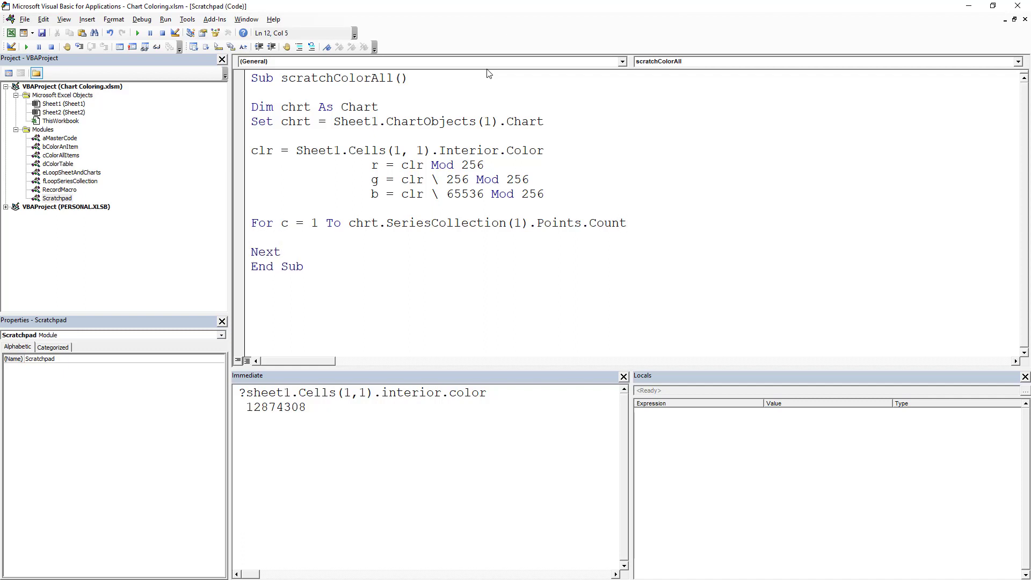
pyautogui.doubleClick(561, 11)
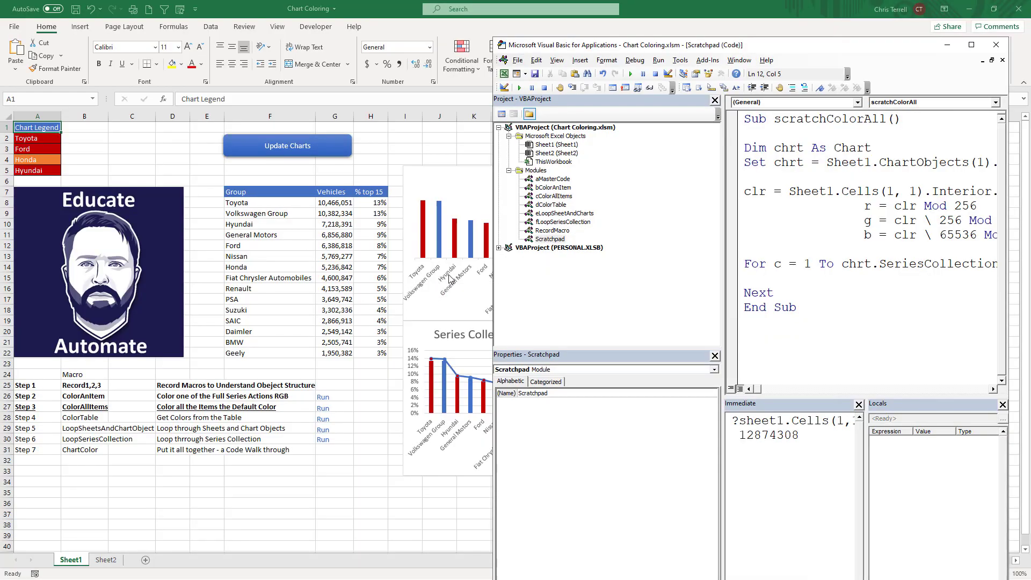
# Write chrt.SeriesCollection(1).Point(c).Format.Fill.ForeColor.RGB = RGB(r, g, b) inside the loop.
pyautogui.moveTo(764, 44); pyautogui.dragTo(582, 87)
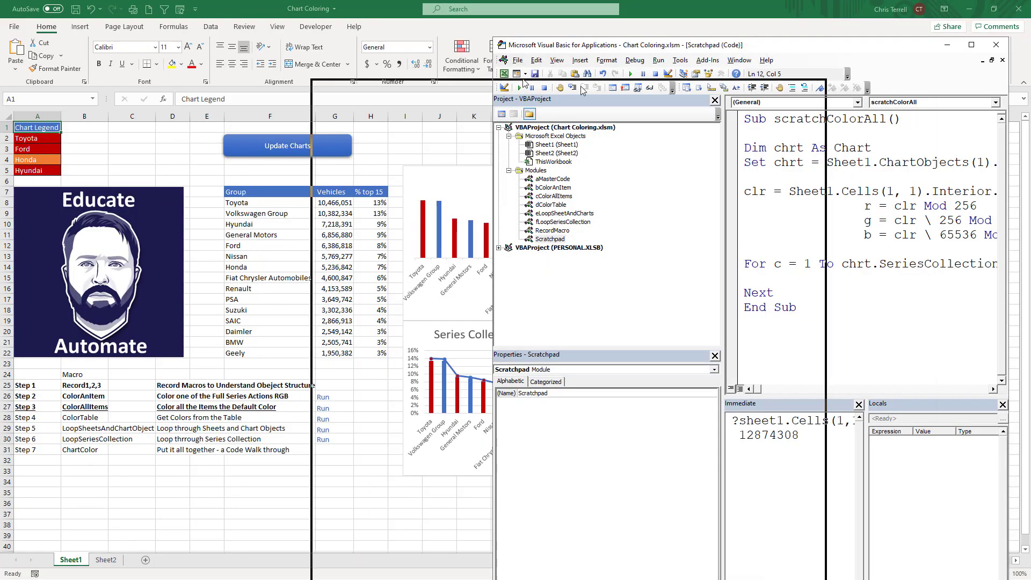
pyautogui.doubleClick(583, 88)
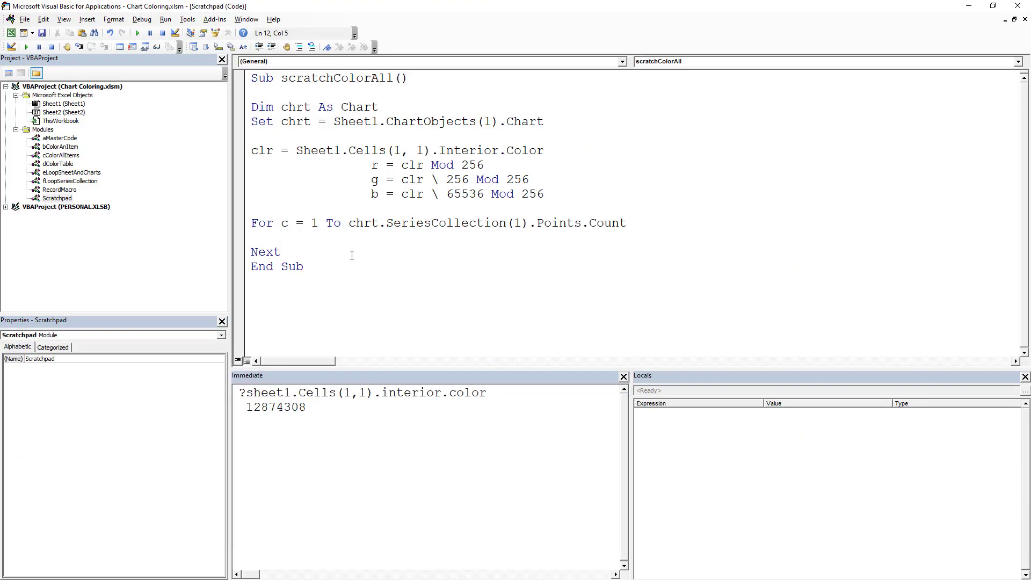
pyautogui.write('ch')
pyautogui.write('rt.se')
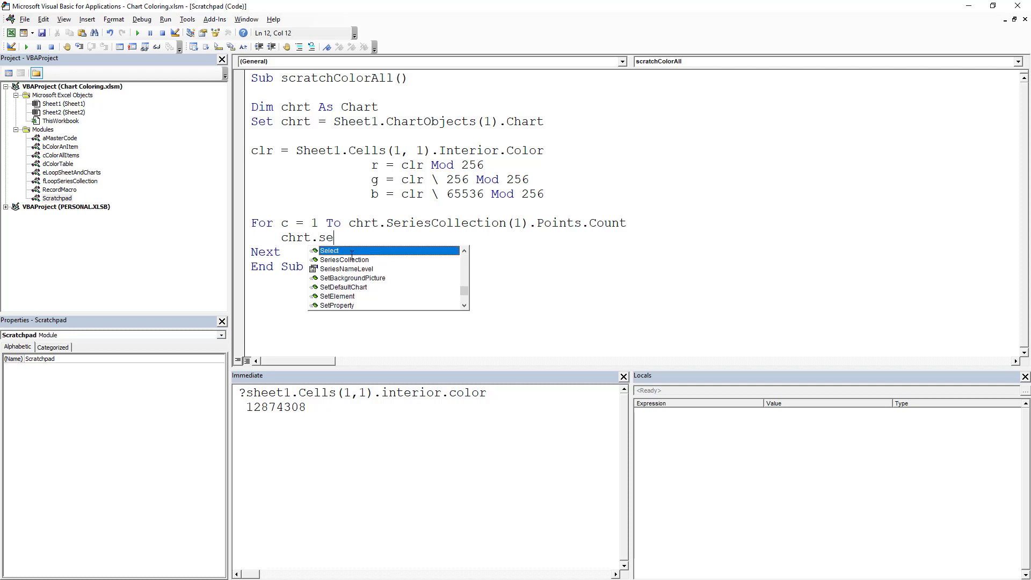
pyautogui.write('r')
pyautogui.press('Tab')
pyautogui.write('(')
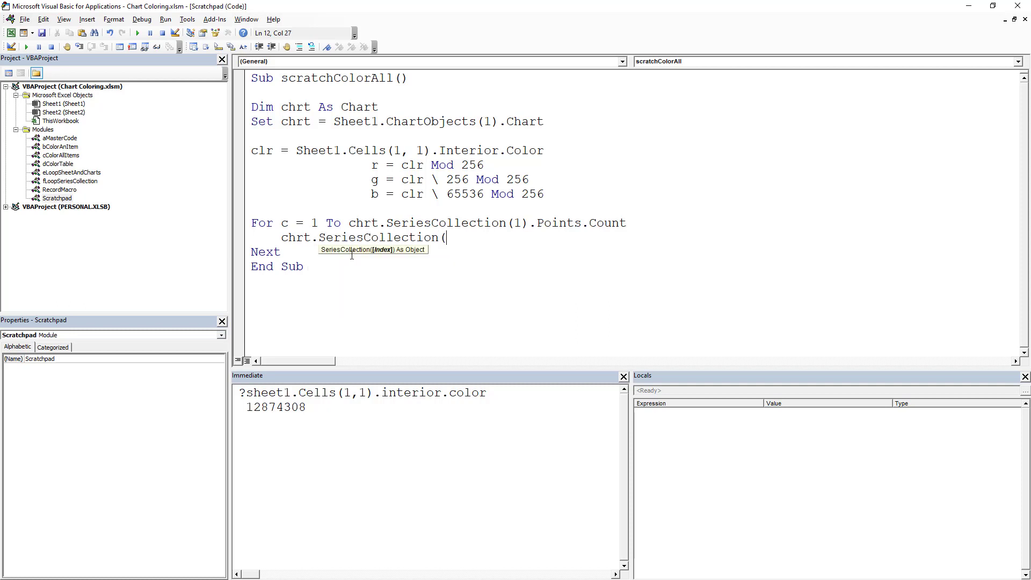
pyautogui.write('1).')
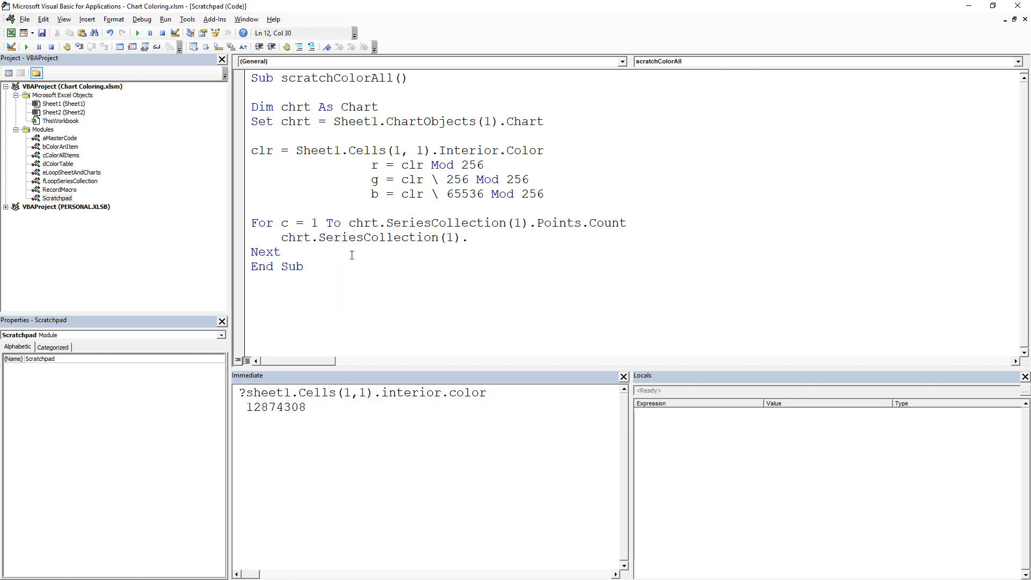
pyautogui.write('point')
pyautogui.write('c)')
pyautogui.write('form')
pyautogui.write('at')
pyautogui.write('.')
pyautogui.write('fill.')
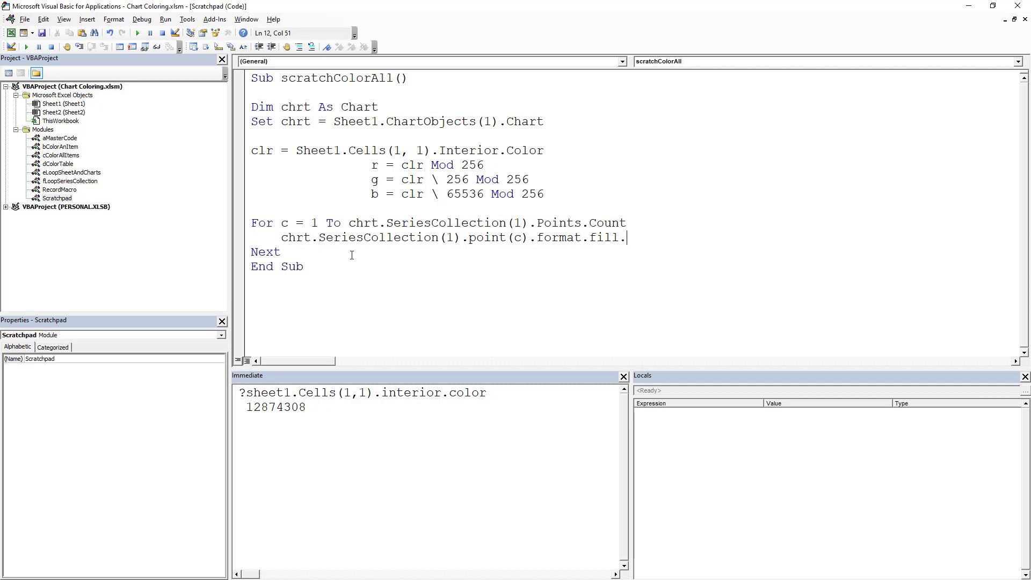
pyautogui.write('col')
pyautogui.press('BackSpace')
pyautogui.press('BackSpace')
pyautogui.press('BackSpace')
pyautogui.write('for')
pyautogui.write('ecolor.')
pyautogui.write('rgb')
pyautogui.press('BackSpace')
pyautogui.press('BackSpace')
pyautogui.write('gb')
pyautogui.press('BackSpace')
pyautogui.write('g')
pyautogui.write('b(r,g')
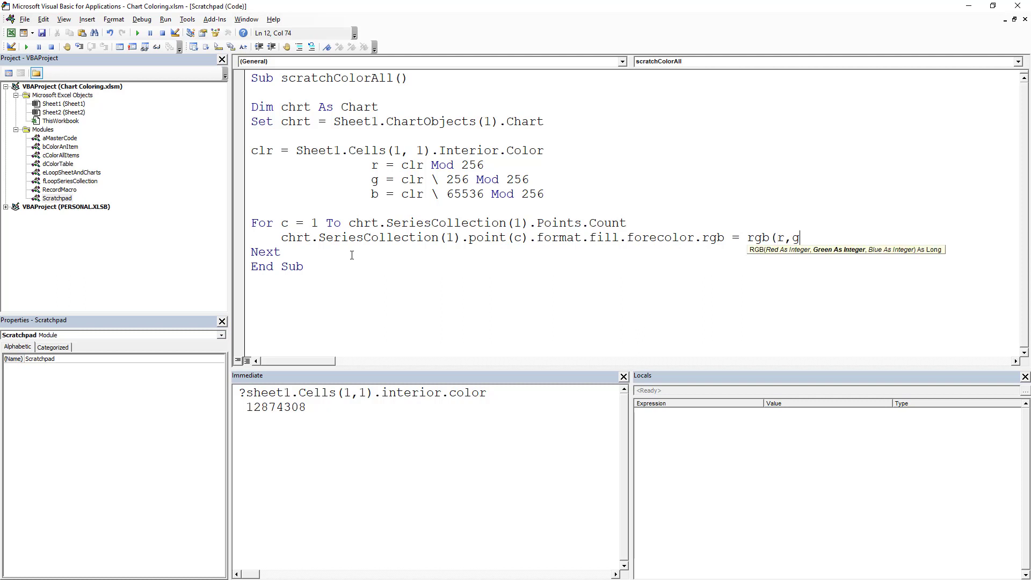
pyautogui.write(',b)')
pyautogui.press('Down')
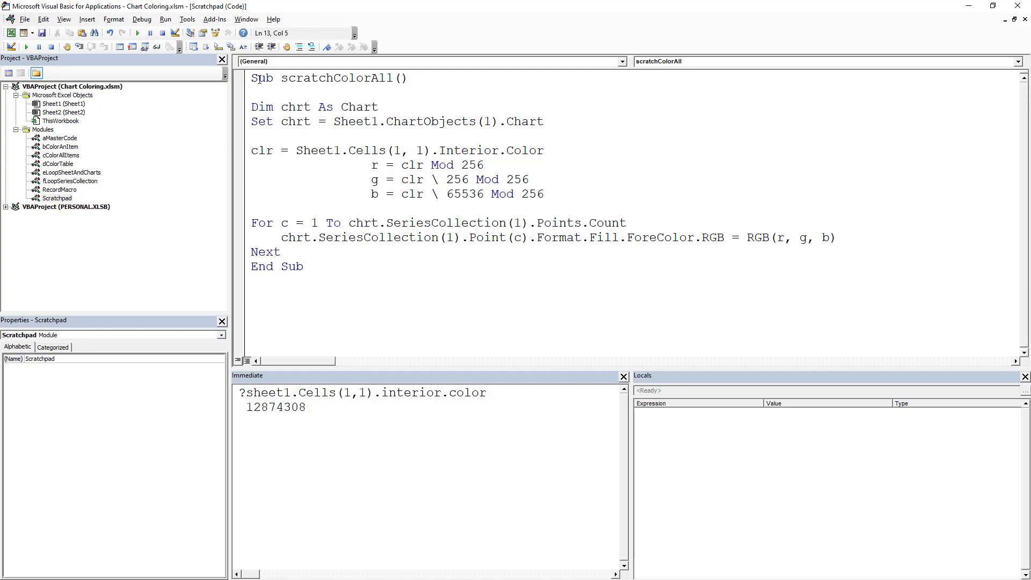
# Arrange the editor beside Excel's charts and set a breakpoint on the Point fill-colour line.
pyautogui.moveTo(368, 12); pyautogui.dragTo(611, 21)
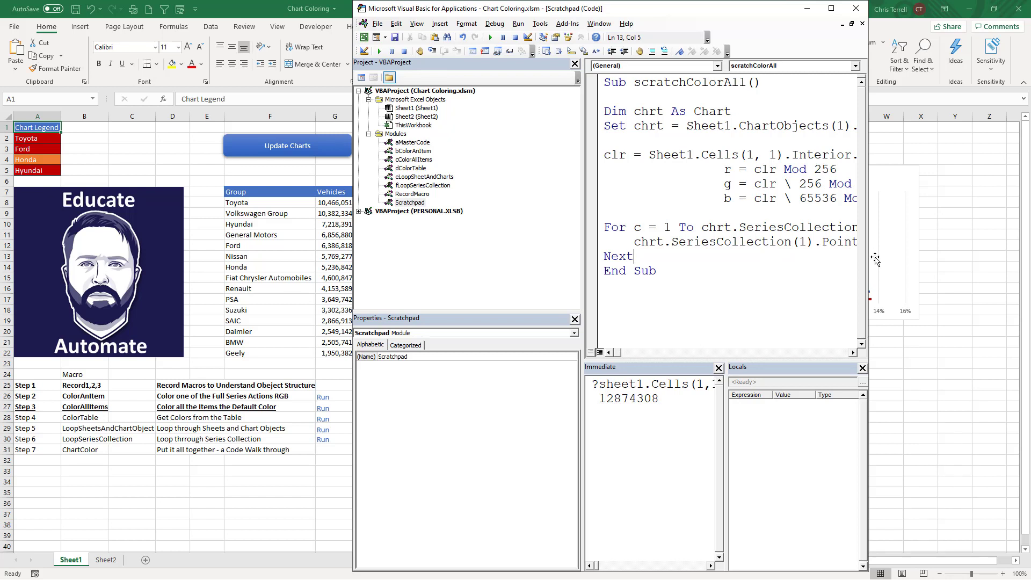
pyautogui.moveTo(869, 259); pyautogui.dragTo(974, 259)
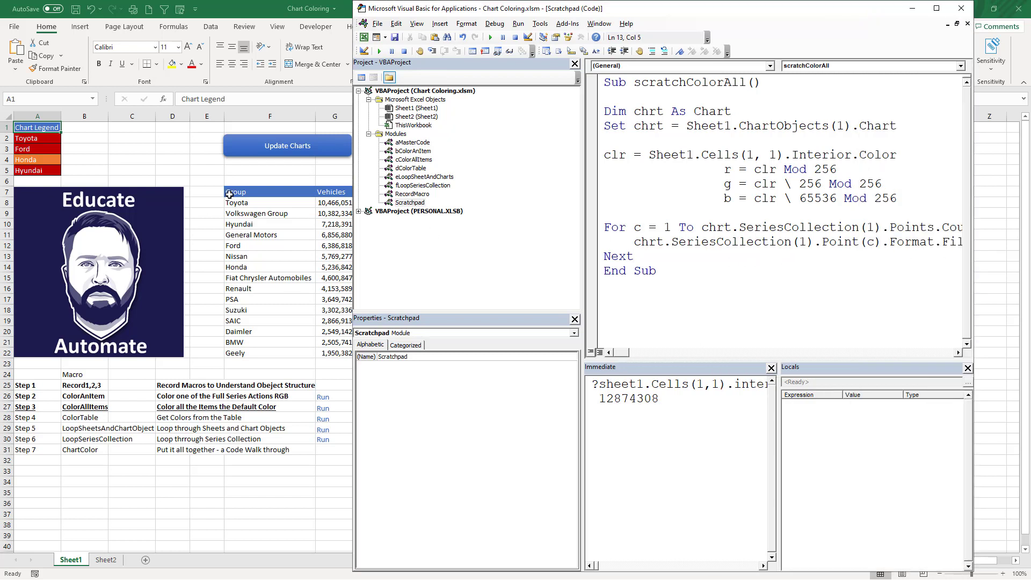
pyautogui.doubleClick(624, 8)
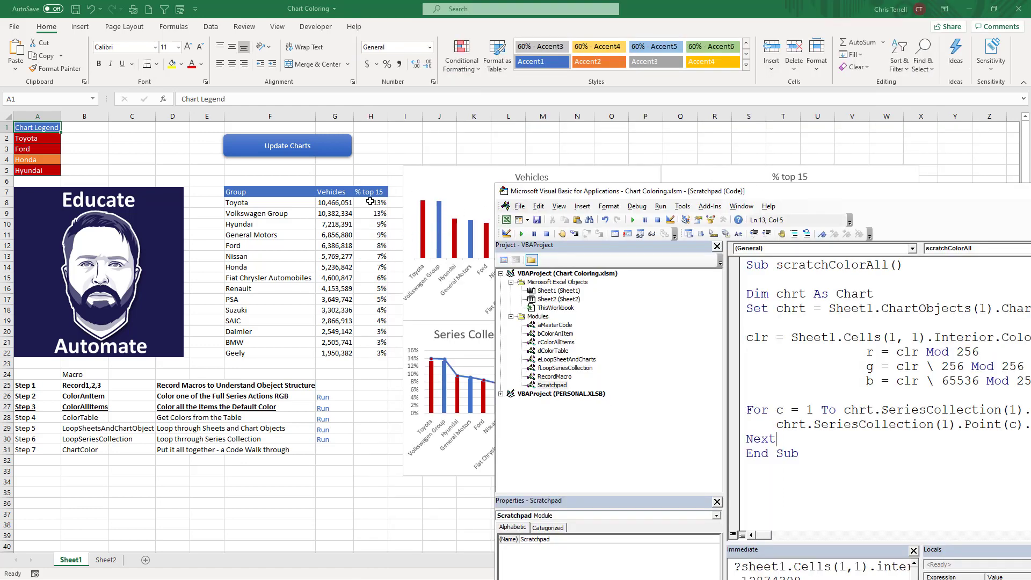
pyautogui.doubleClick(769, 191)
pyautogui.moveTo(699, 7); pyautogui.dragTo(617, 66)
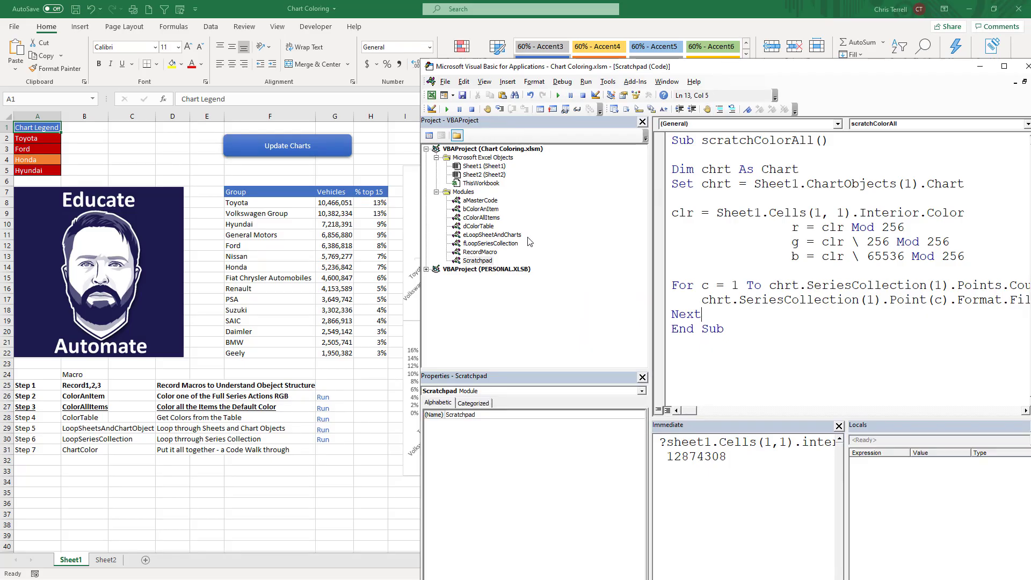
pyautogui.click(659, 299)
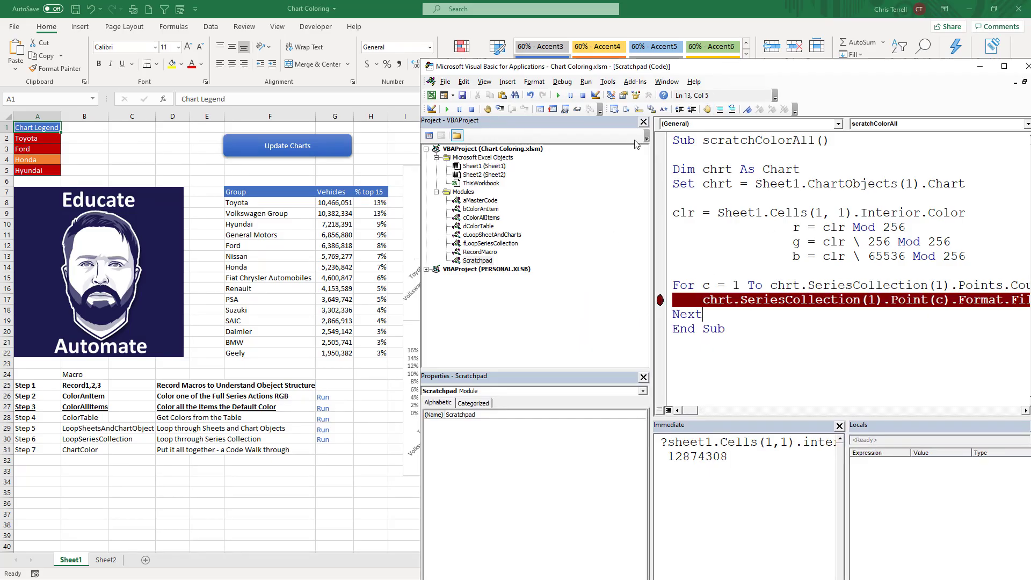
pyautogui.moveTo(678, 75); pyautogui.dragTo(739, 34)
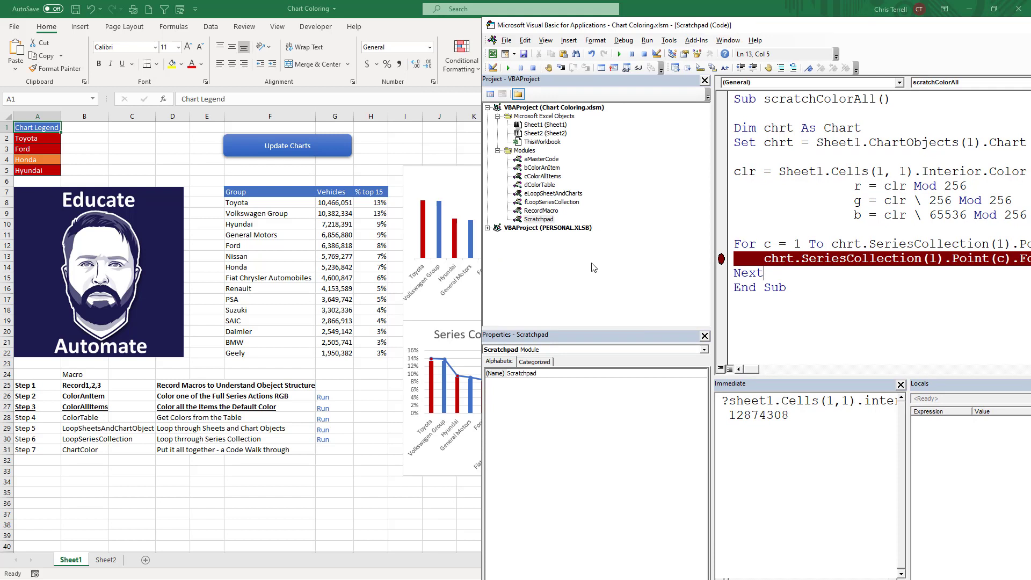
# Run scratchColorAll to the breakpoint and go to Debug on run-time error 438.
pyautogui.press('F5')
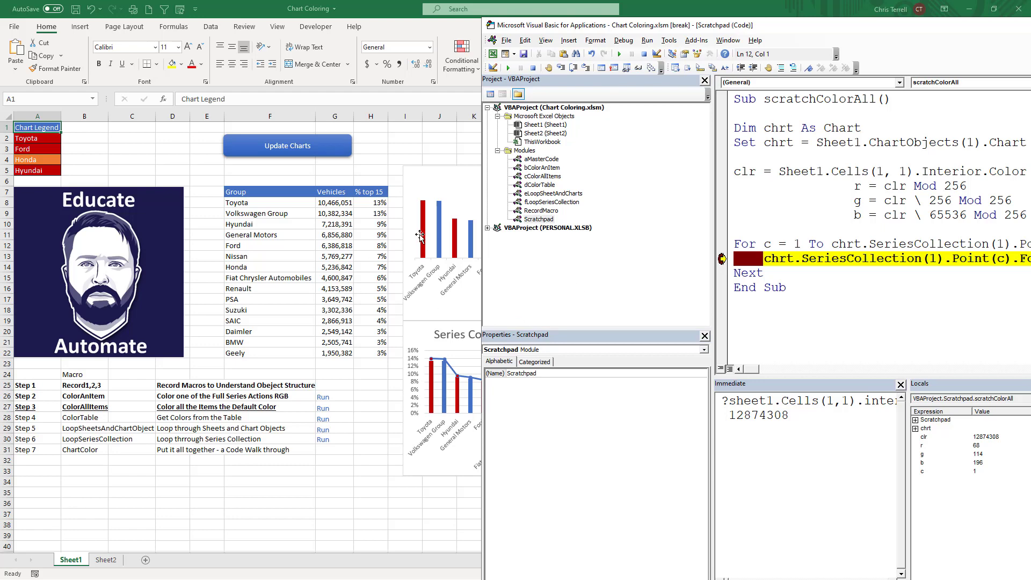
pyautogui.press('F5')
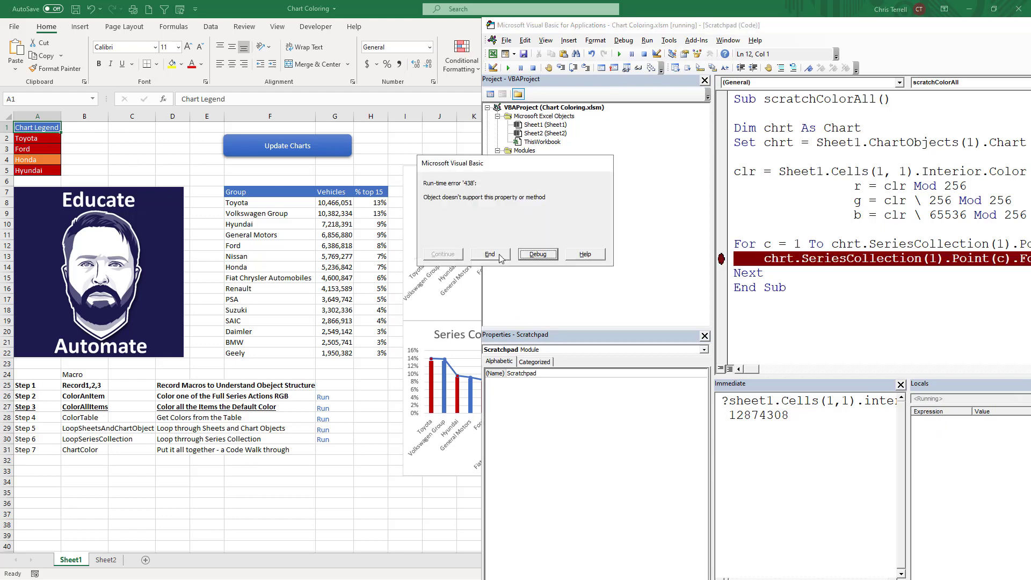
pyautogui.click(538, 255)
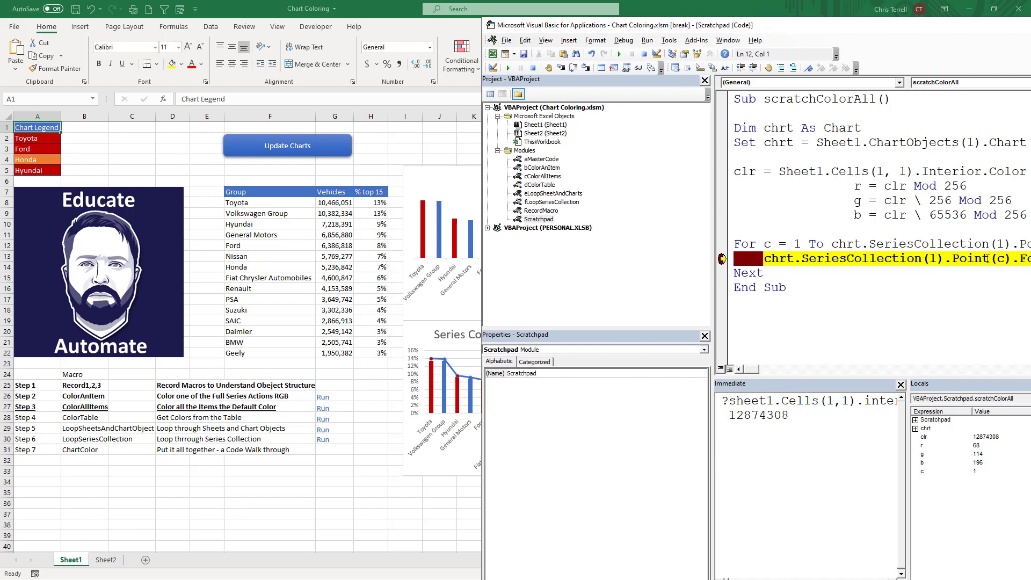
# Change Point to Points and continue with F5, recolouring the first bars through Honda.
pyautogui.write('s')
pyautogui.press('Down')
pyautogui.press('F5')
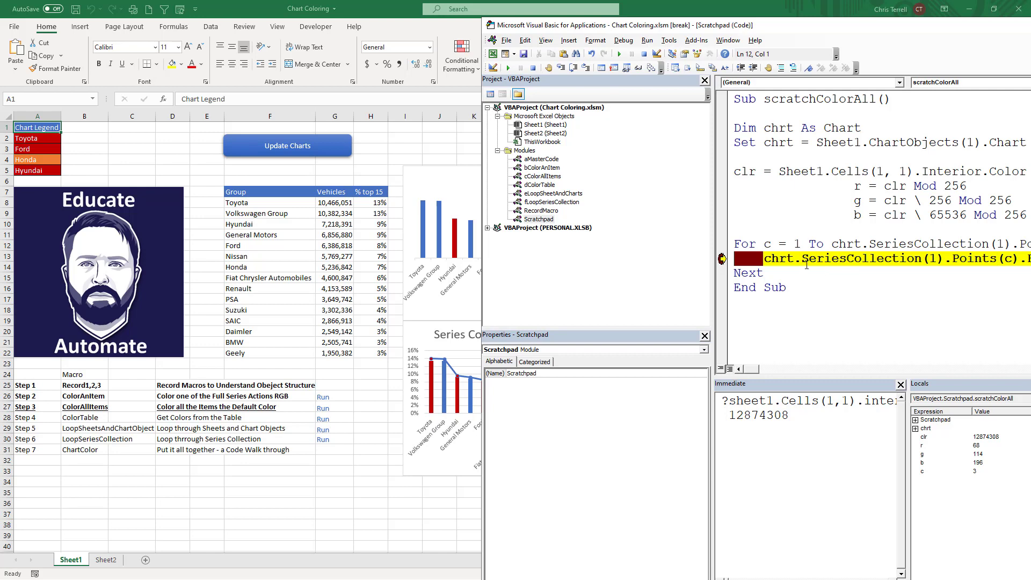
pyautogui.press('F5')
# Clear the breakpoint, continue the macro so all Vehicles columns turn blue, and minimize the editor.
pyautogui.moveTo(690, 29); pyautogui.dragTo(756, 28)
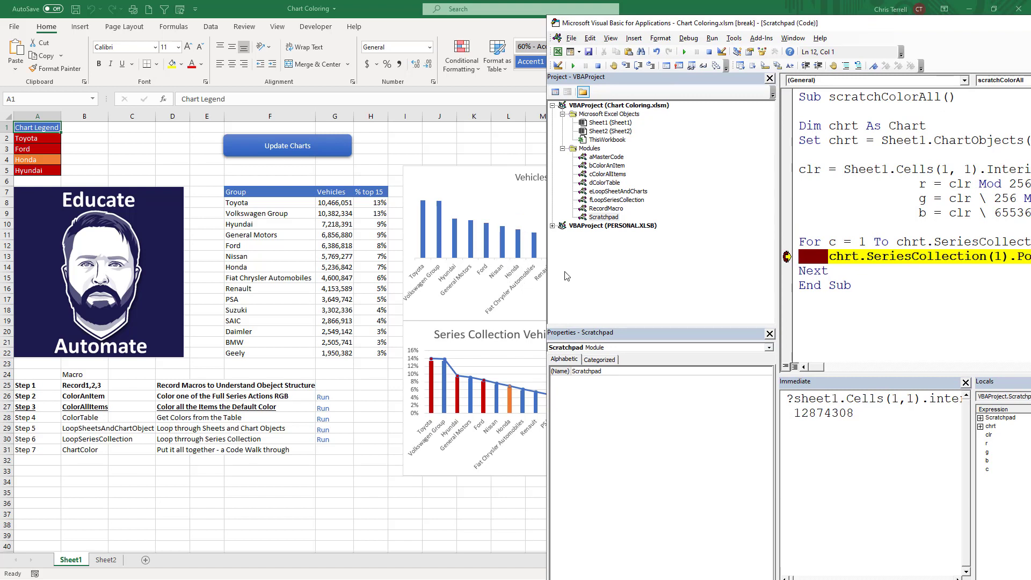
pyautogui.moveTo(677, 34); pyautogui.dragTo(775, 37)
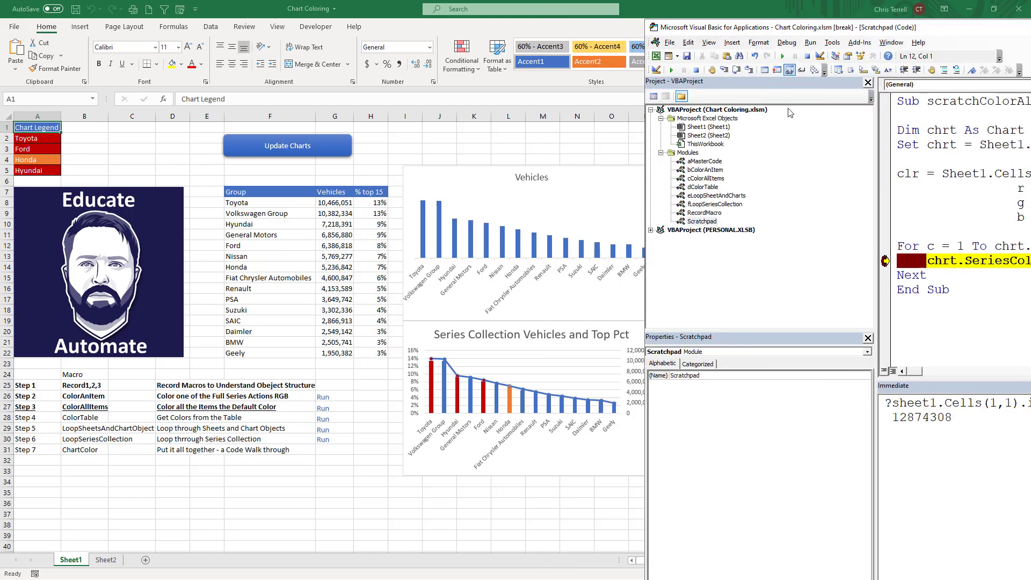
pyautogui.moveTo(848, 28); pyautogui.dragTo(555, 71)
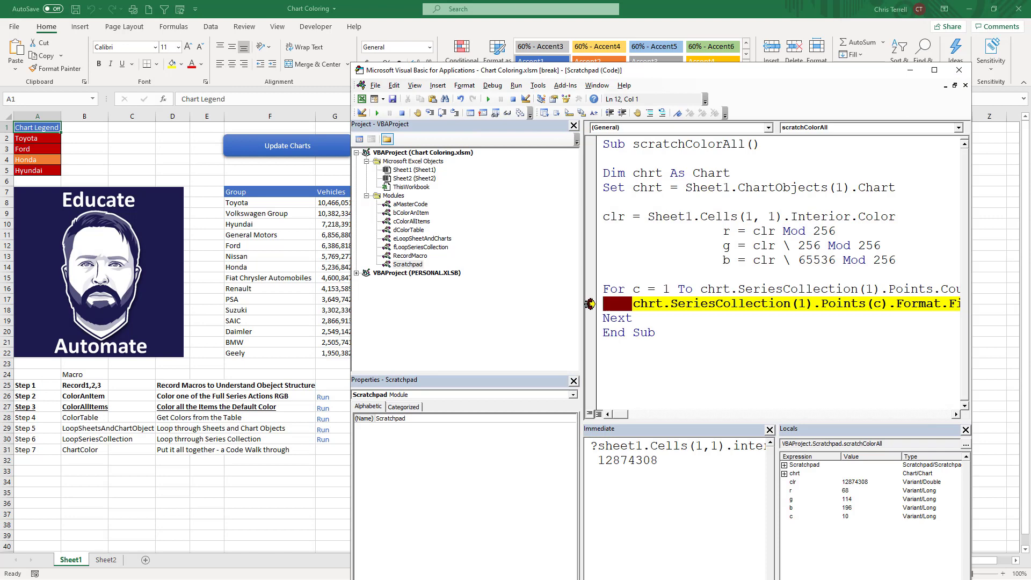
pyautogui.click(591, 304)
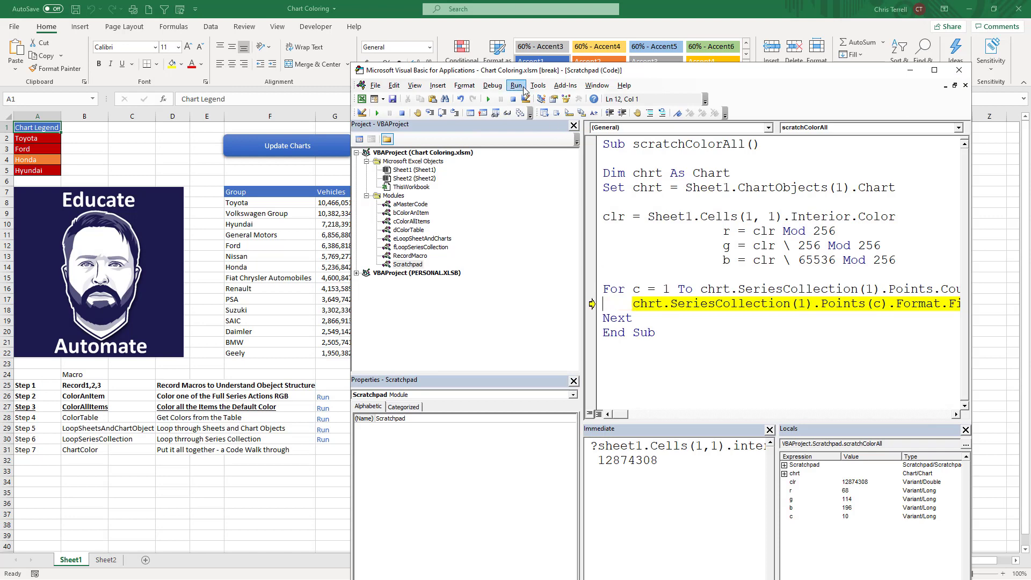
pyautogui.click(488, 99)
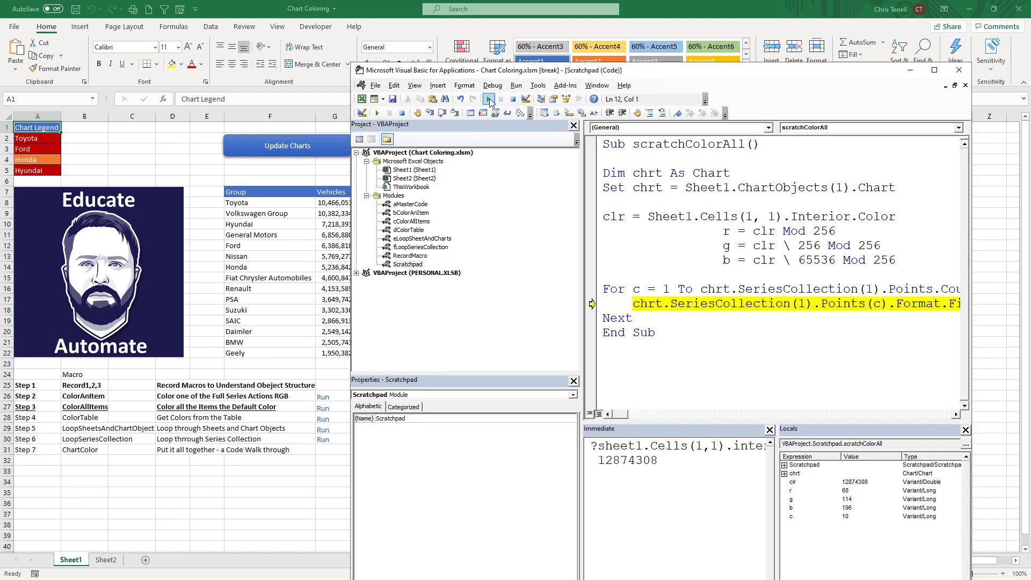
pyautogui.click(910, 69)
pyautogui.hotkey('ctrl', 'c')
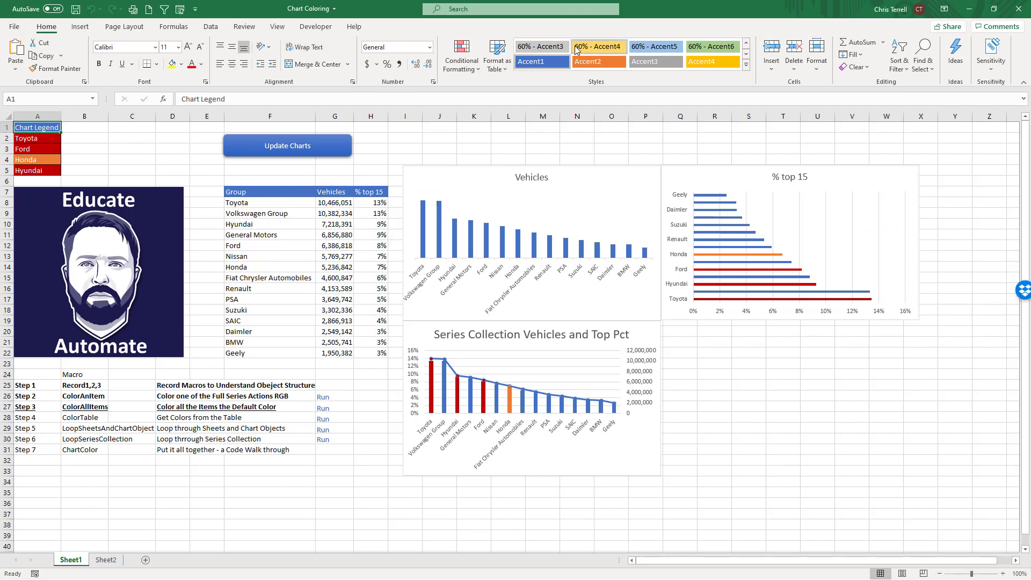
pyautogui.click(540, 47)
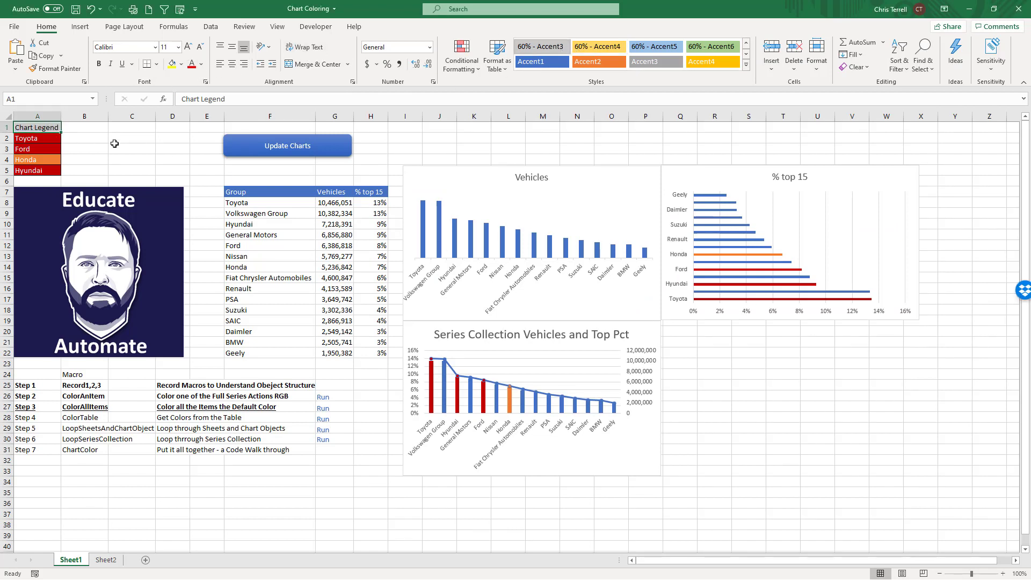
pyautogui.click(323, 409)
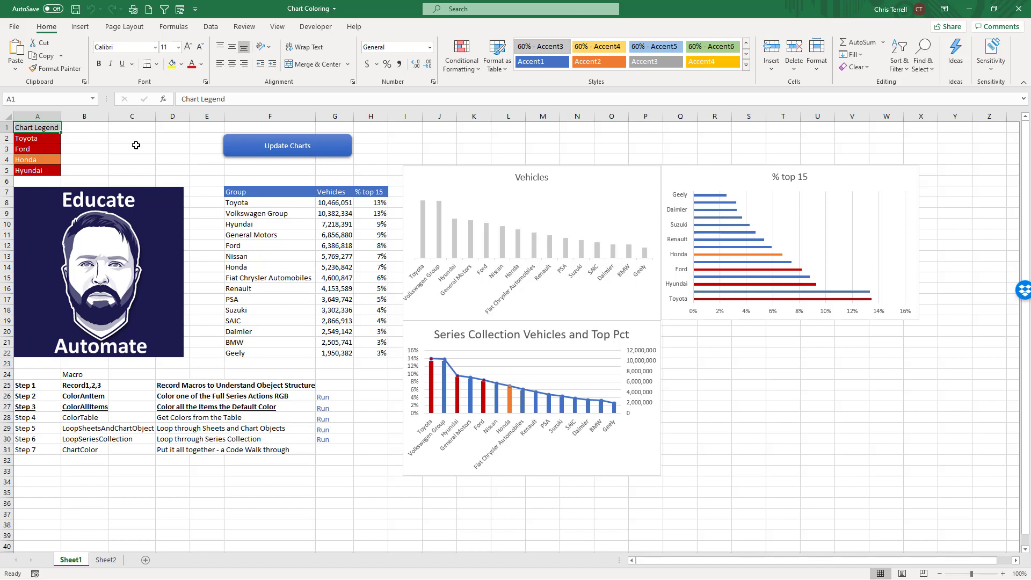
pyautogui.click(544, 62)
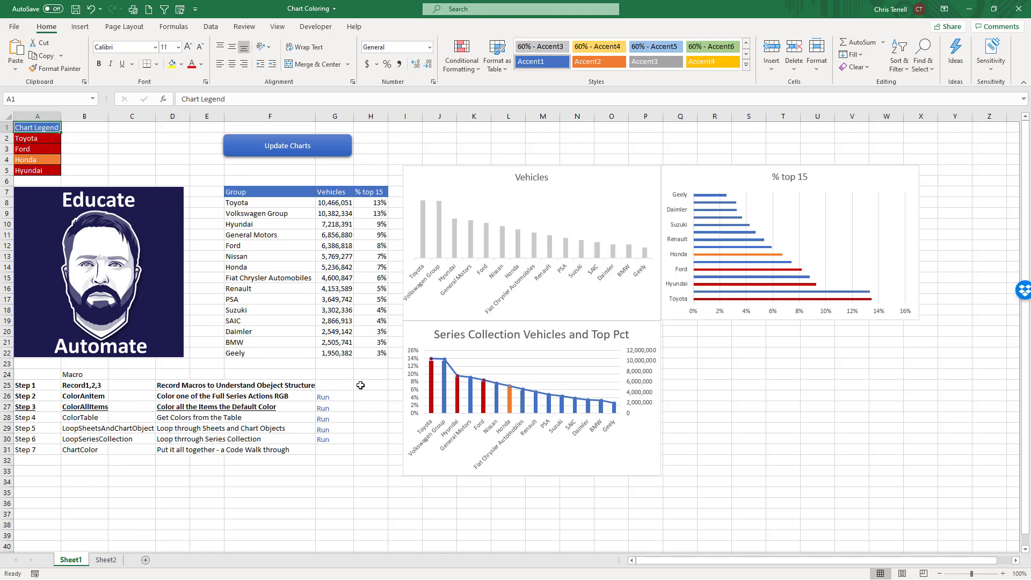
pyautogui.click(324, 411)
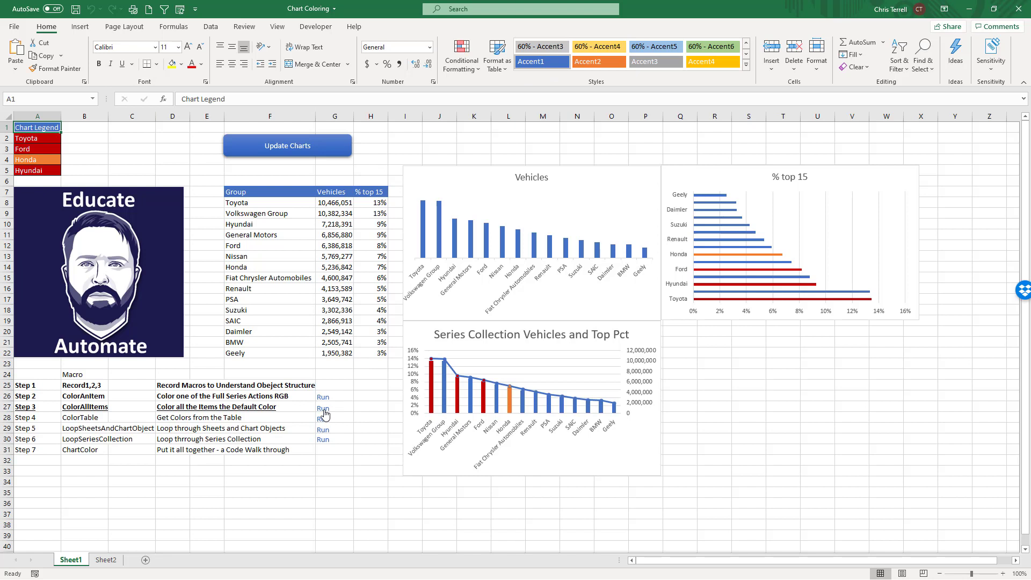